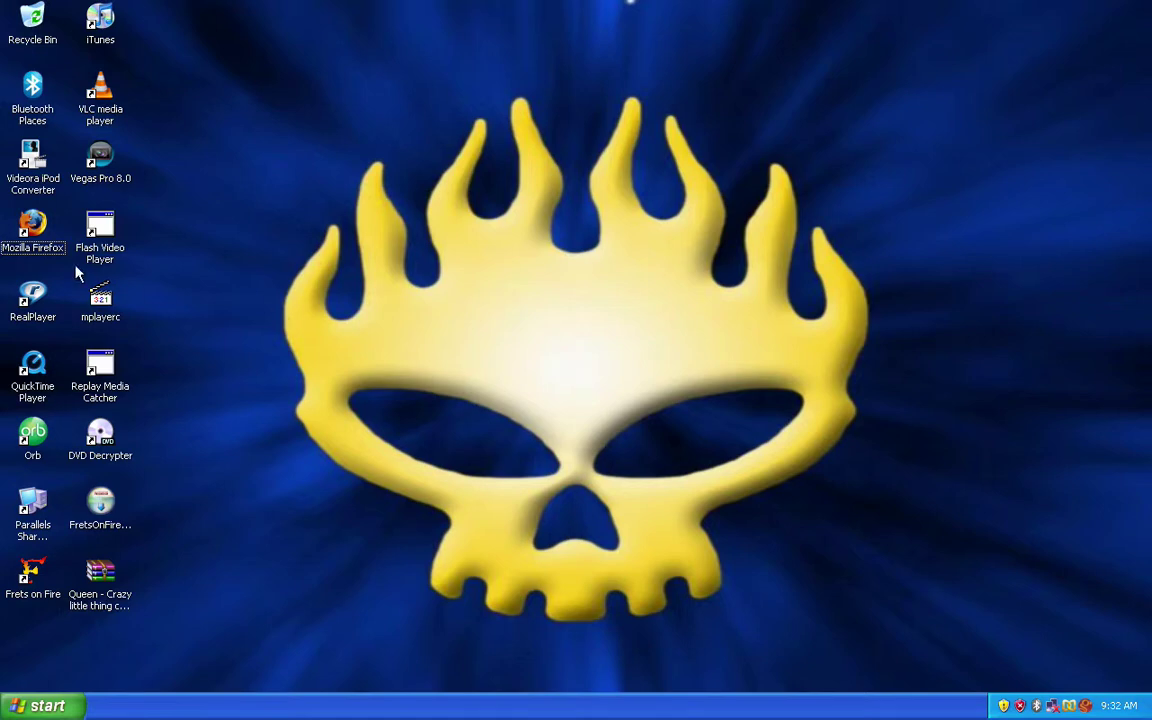
- Open Firefox and load the ephpod.com website
double_click(32, 225)
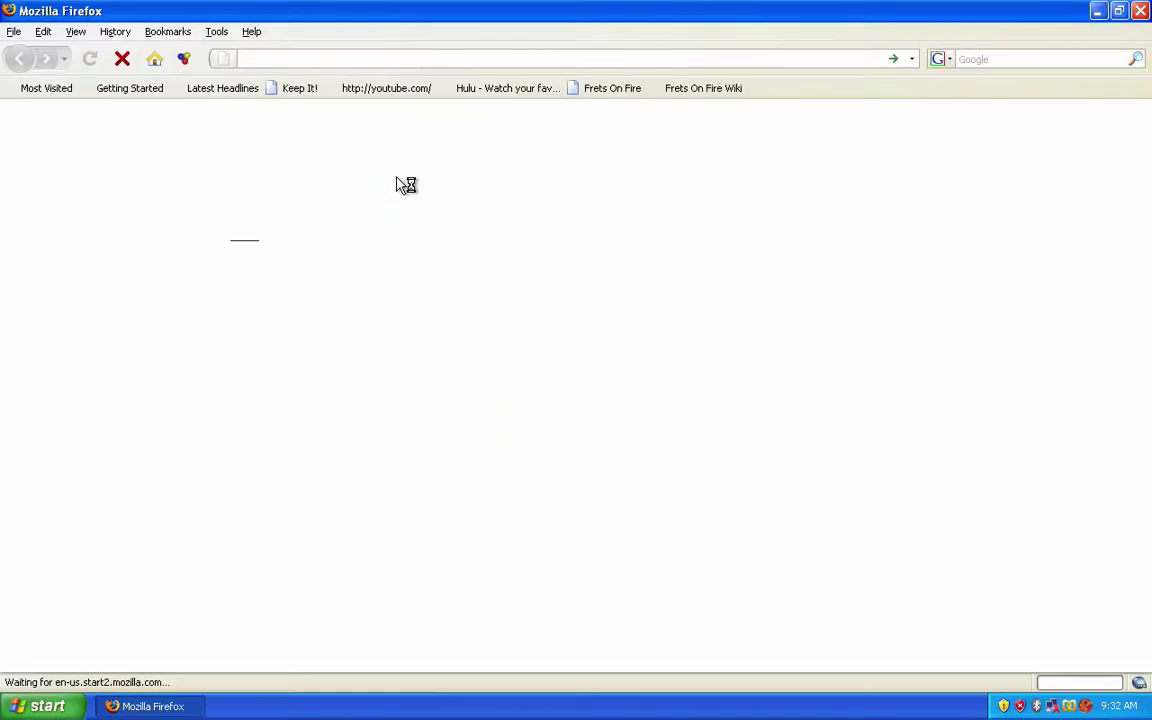
left_click(560, 57)
type("eph")
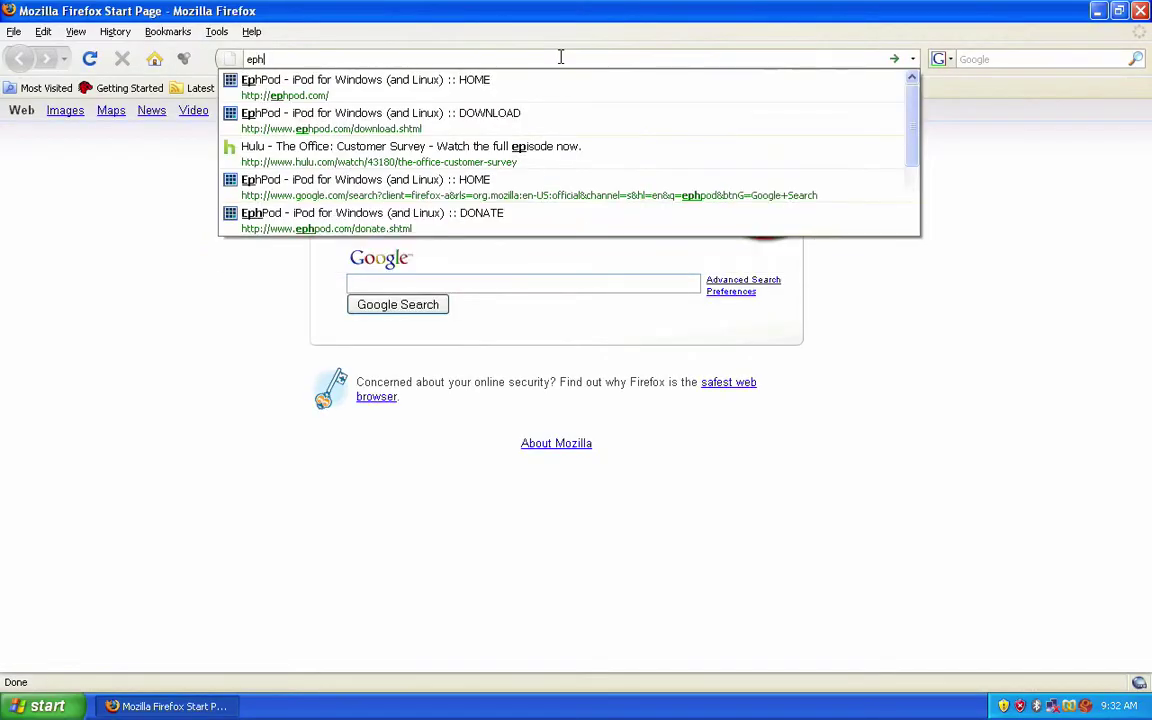
type("pod.com")
key("Return")
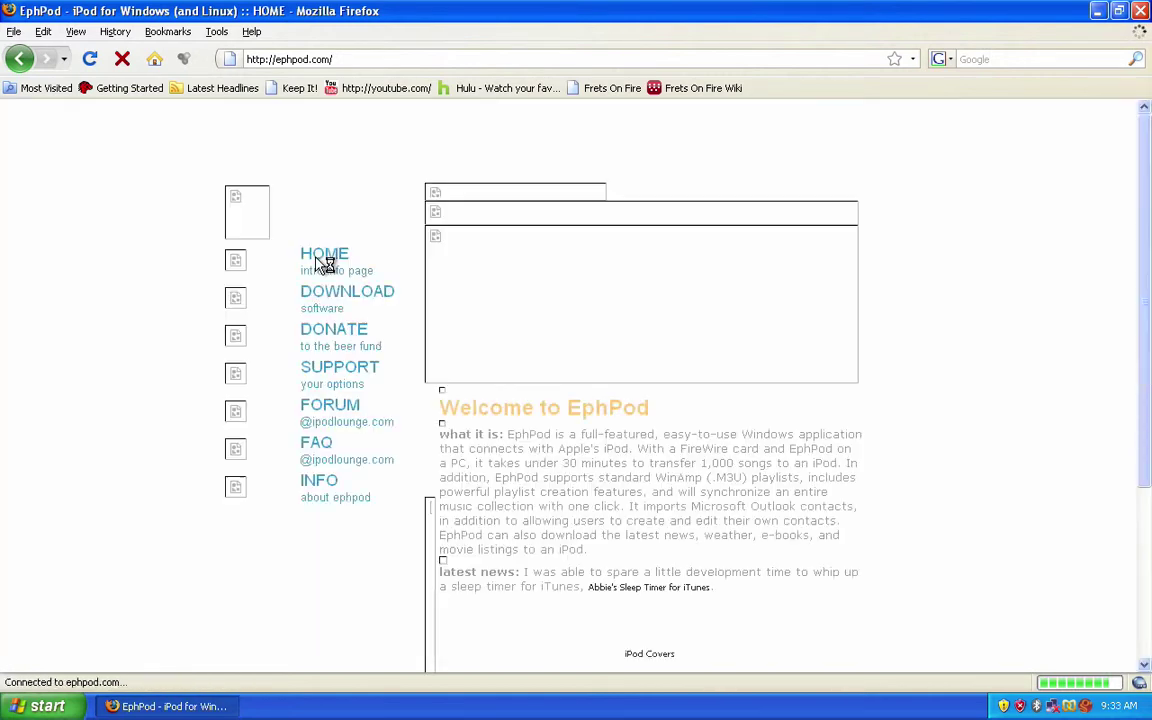
- Save the EphPod 2.77 installer ephpod277.exe from the download page, then close Firefox
left_click(260, 346)
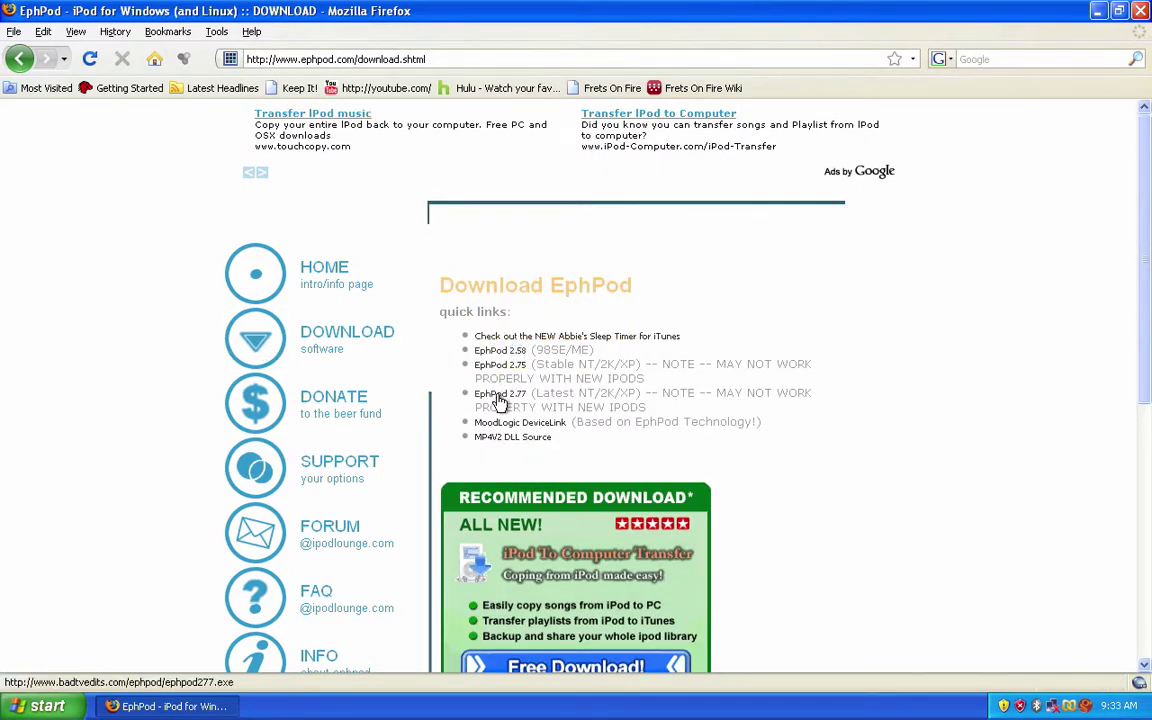
left_click(499, 395)
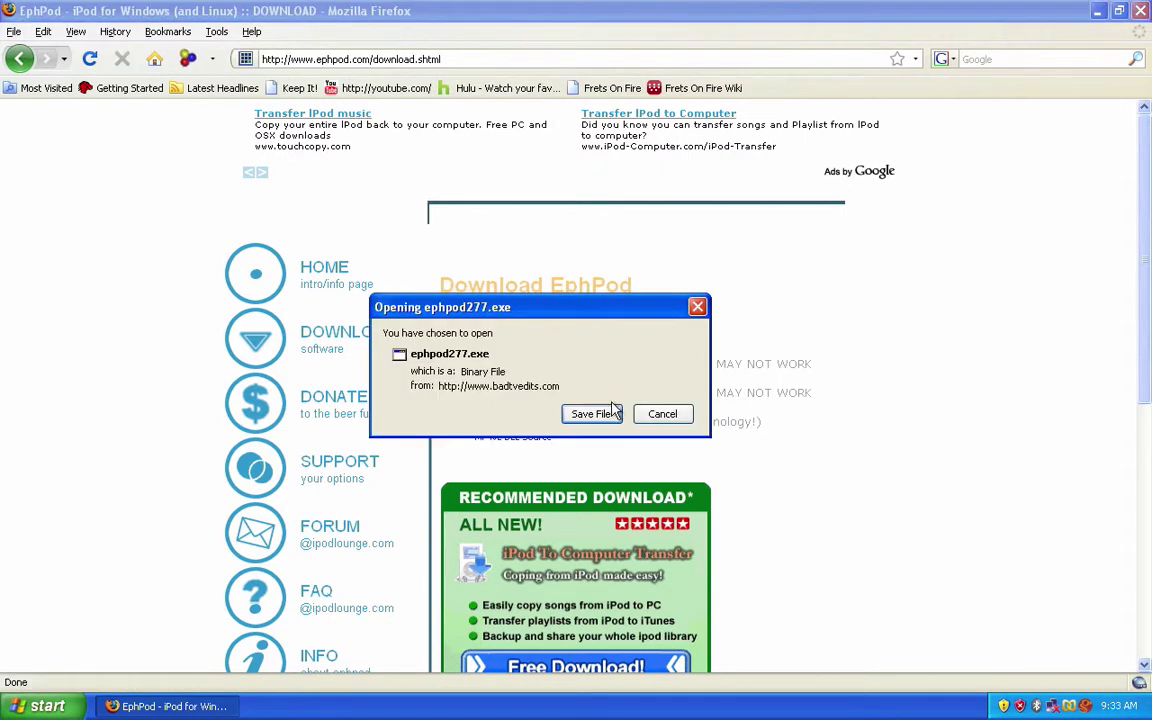
left_click(600, 413)
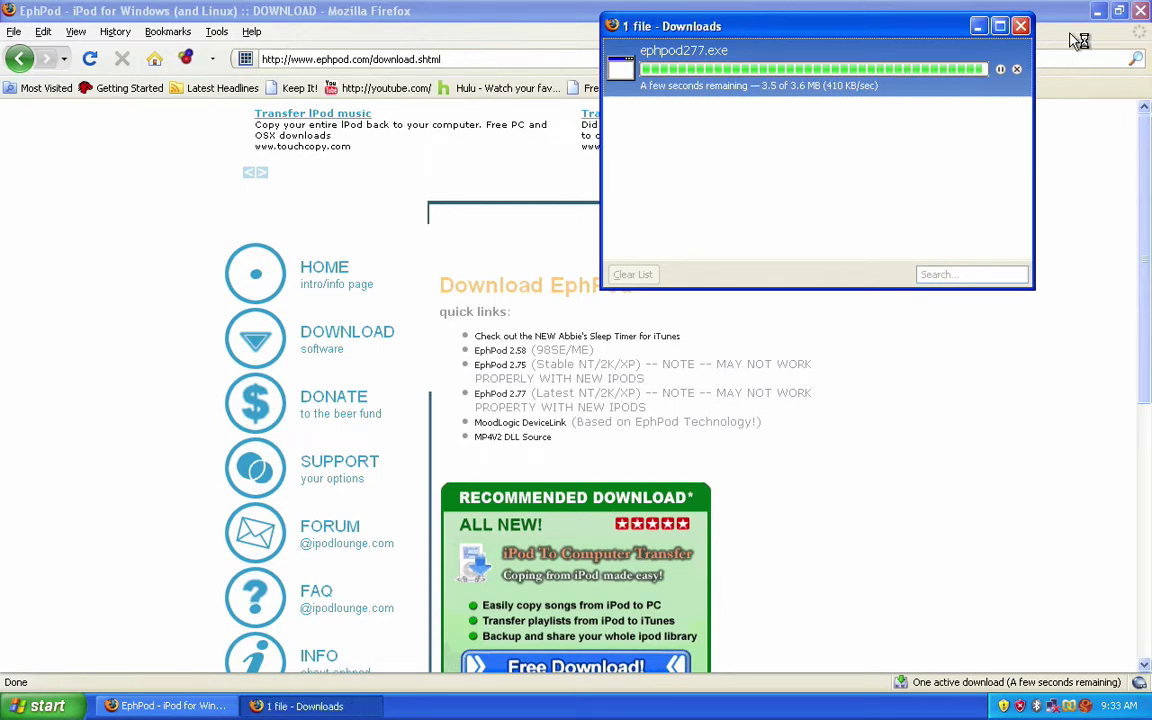
left_click(1140, 10)
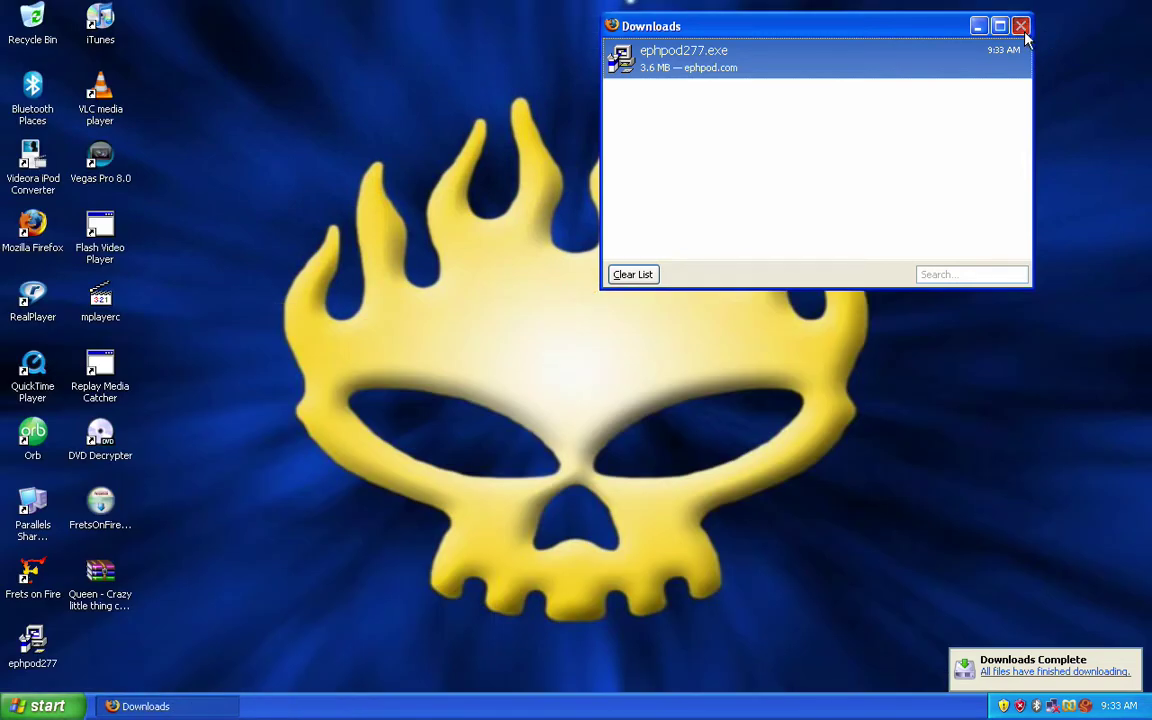
- Close the Downloads list and run ephpod277, allowing the unverified installer
left_click(1021, 27)
double_click(32, 642)
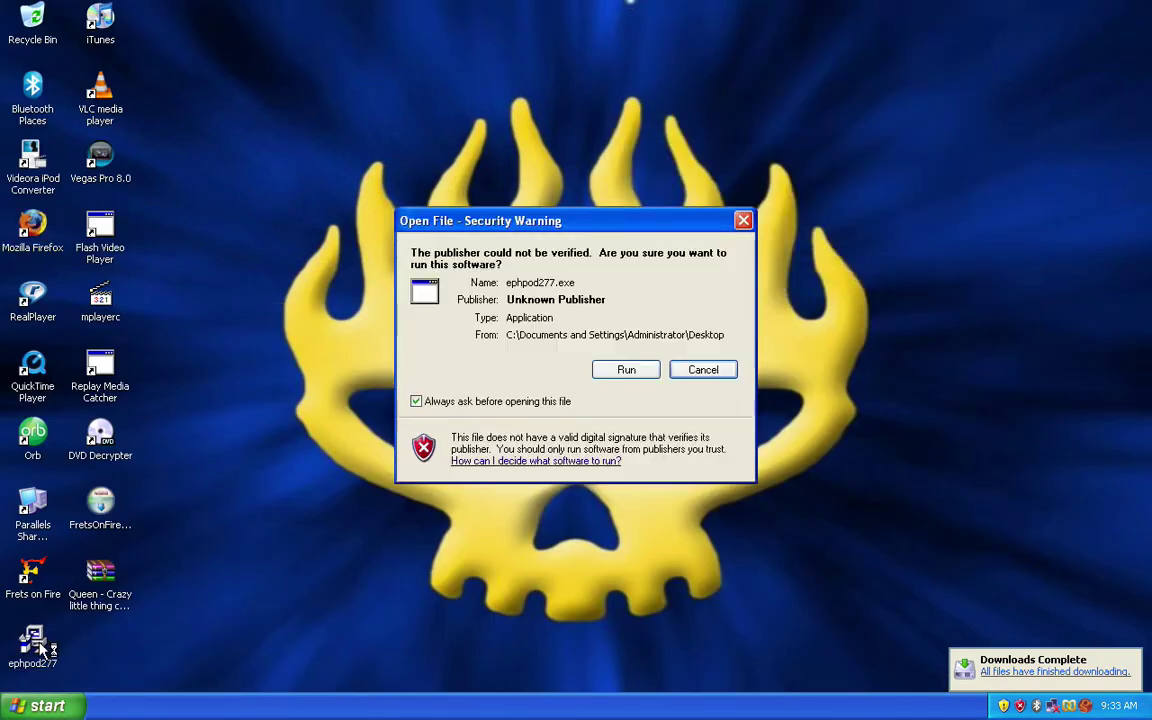
left_click(622, 371)
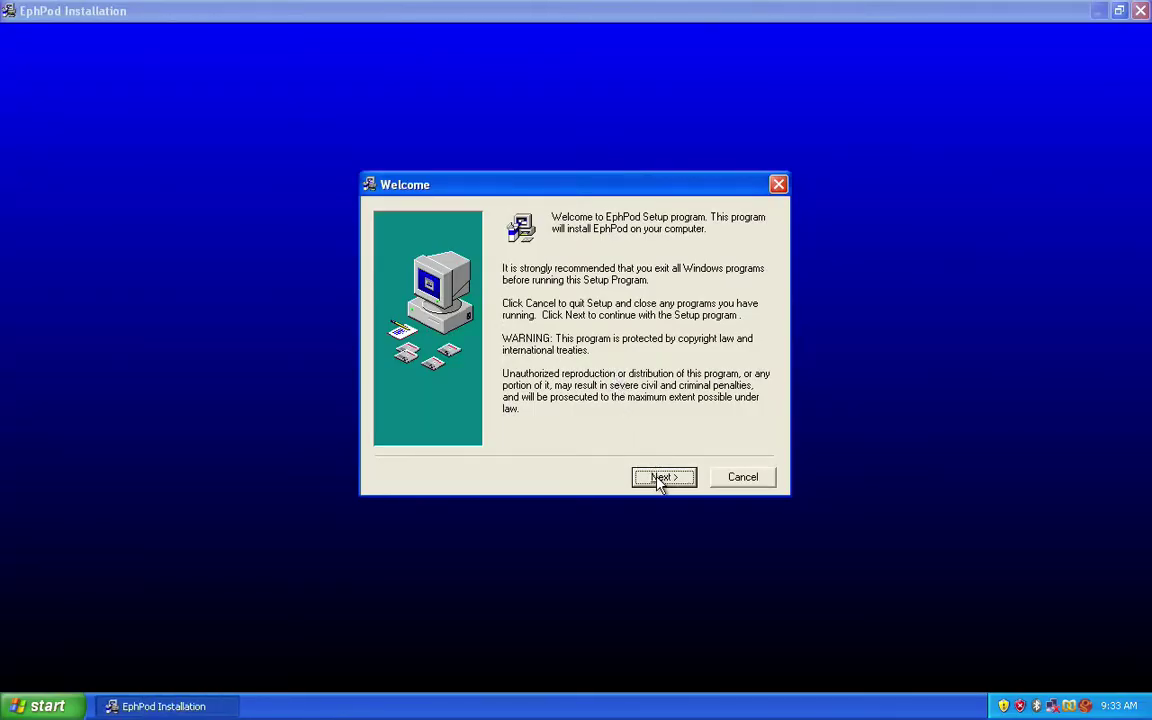
- Complete EphPod Setup, accepting the license and the default C:\Program Files\EphPod folder
left_click(660, 479)
left_click(672, 480)
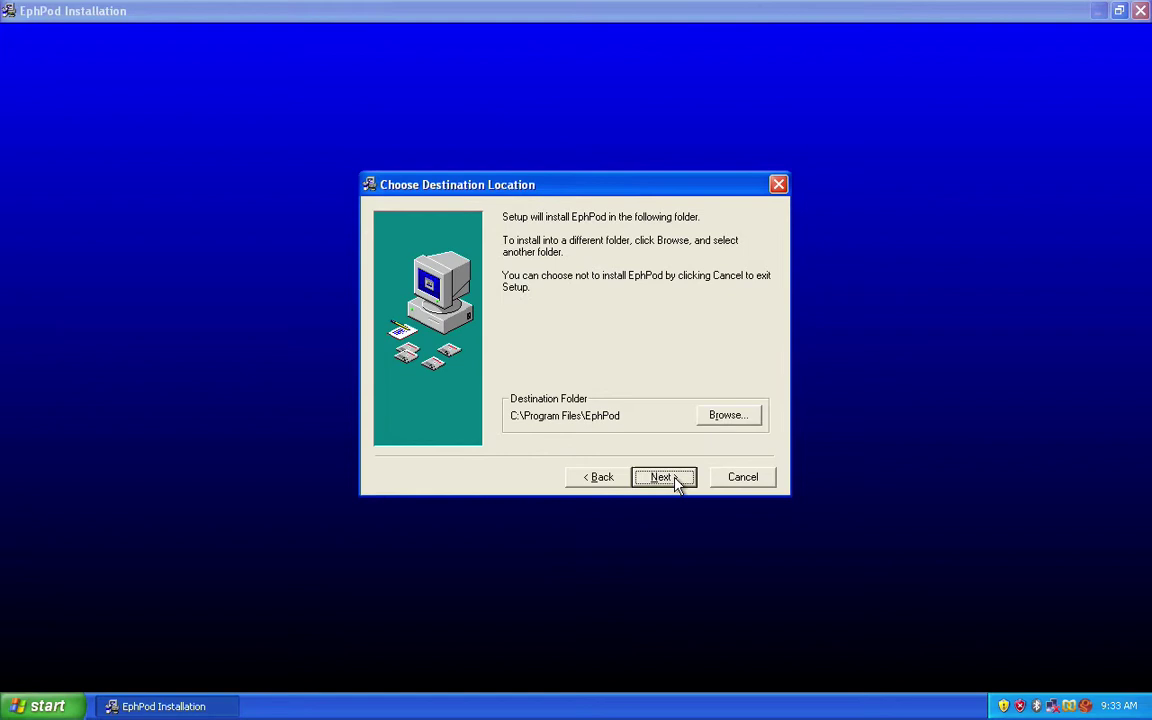
left_click(663, 478)
left_click(663, 478)
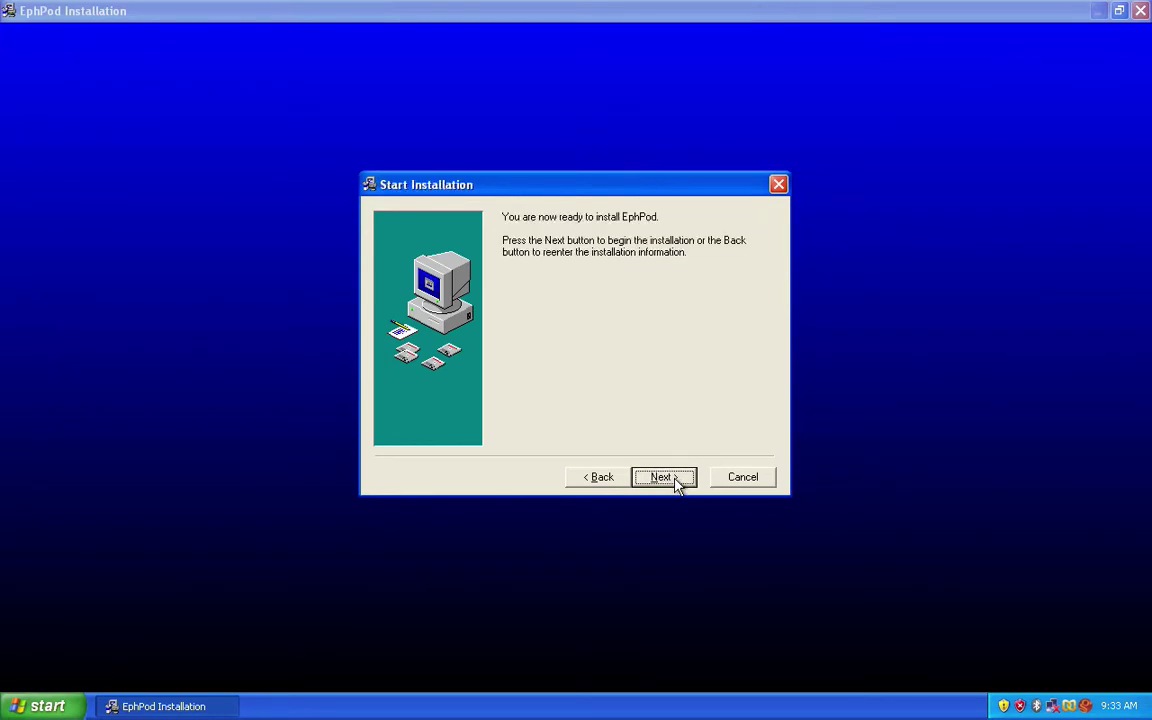
left_click(663, 478)
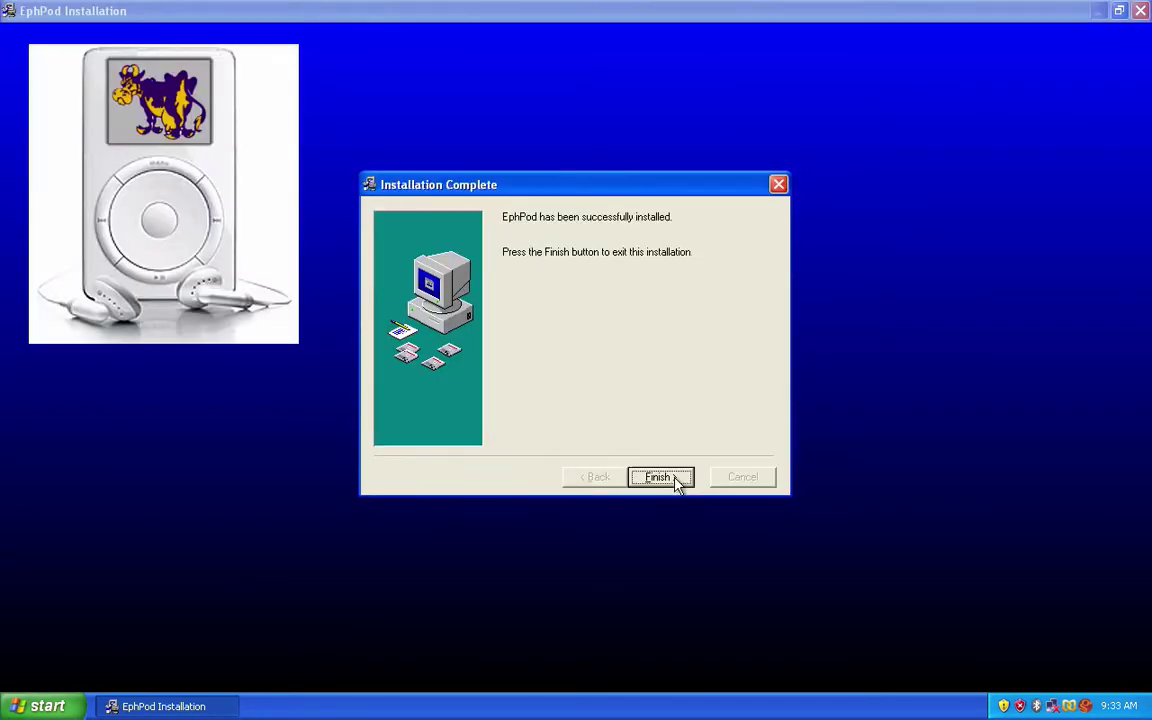
left_click(660, 478)
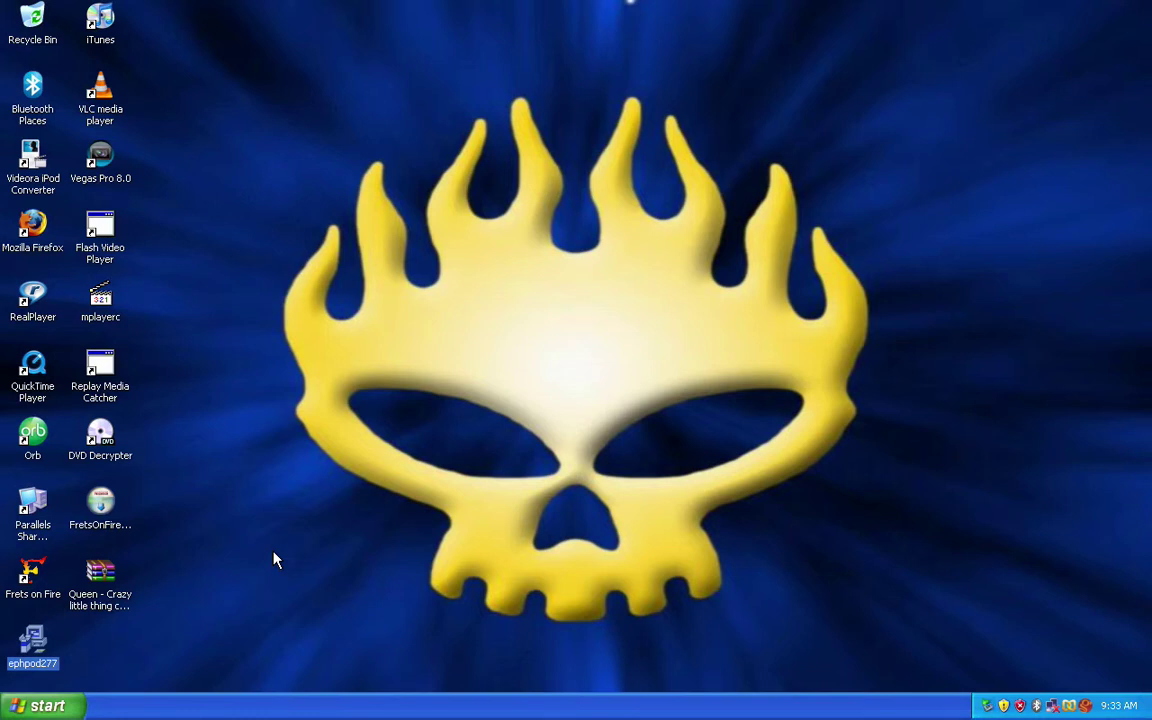
- Open iTunes, let it detect the connected iPod, then quit it
left_click(276, 560)
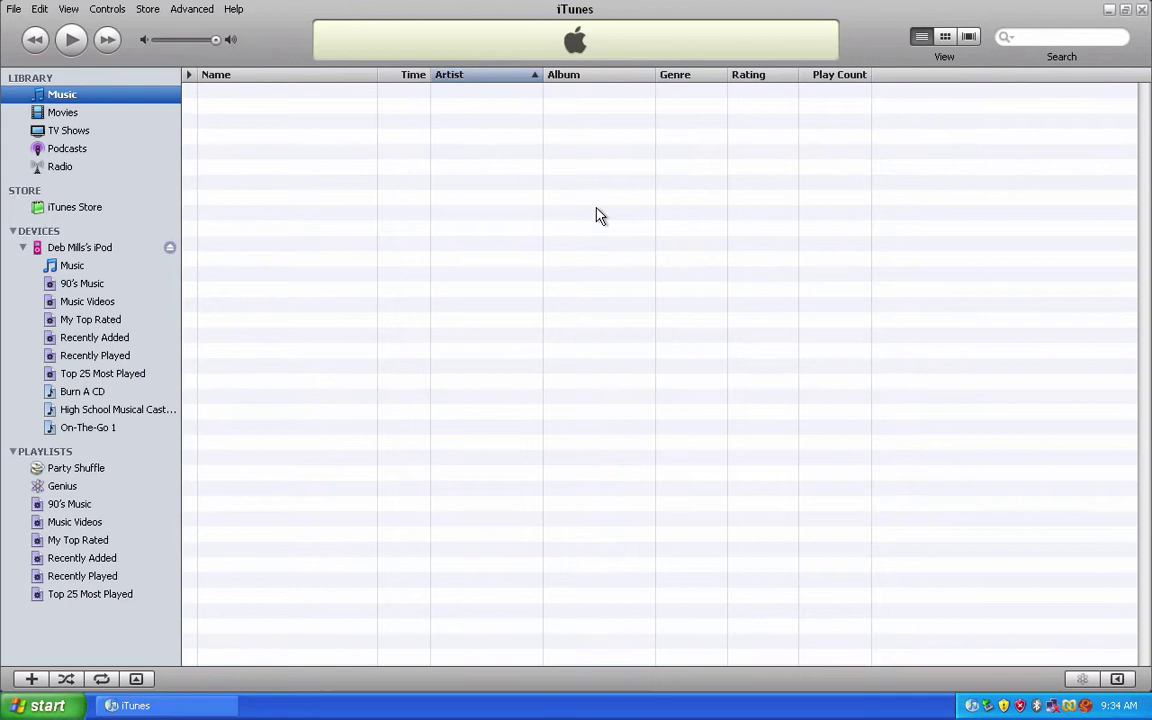
left_click(1142, 10)
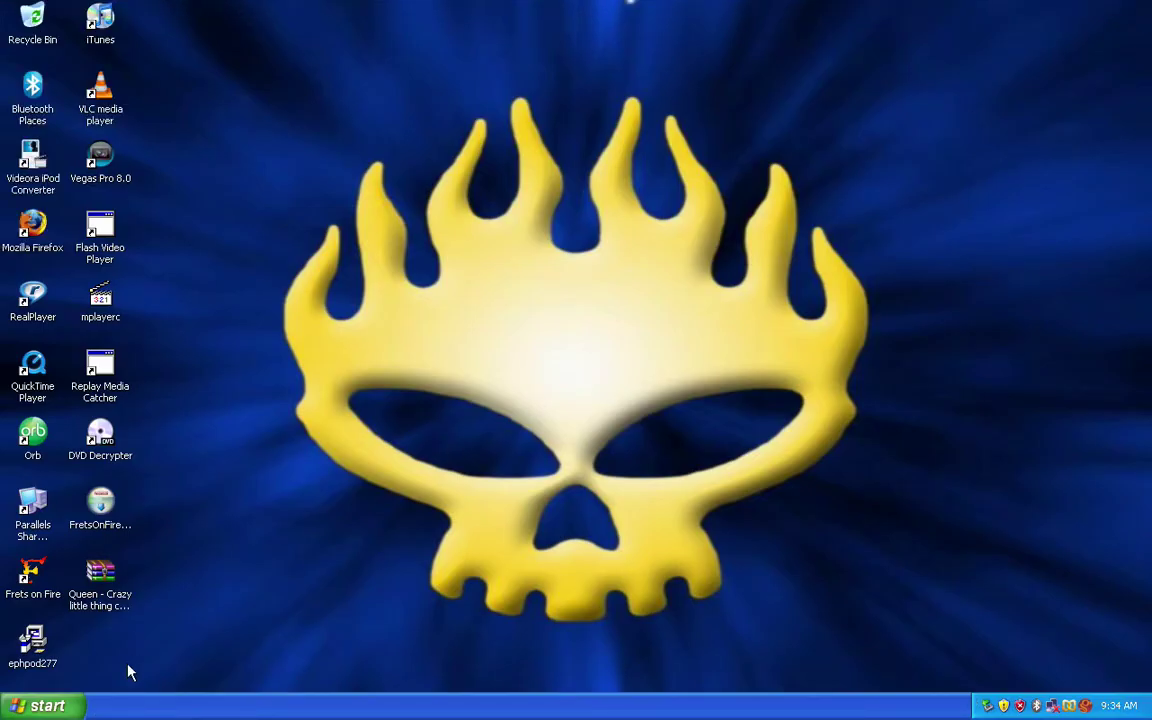
- Launch EphPod from Start > All Programs > EphPod to list the iPod's 113 songs
left_click(40, 706)
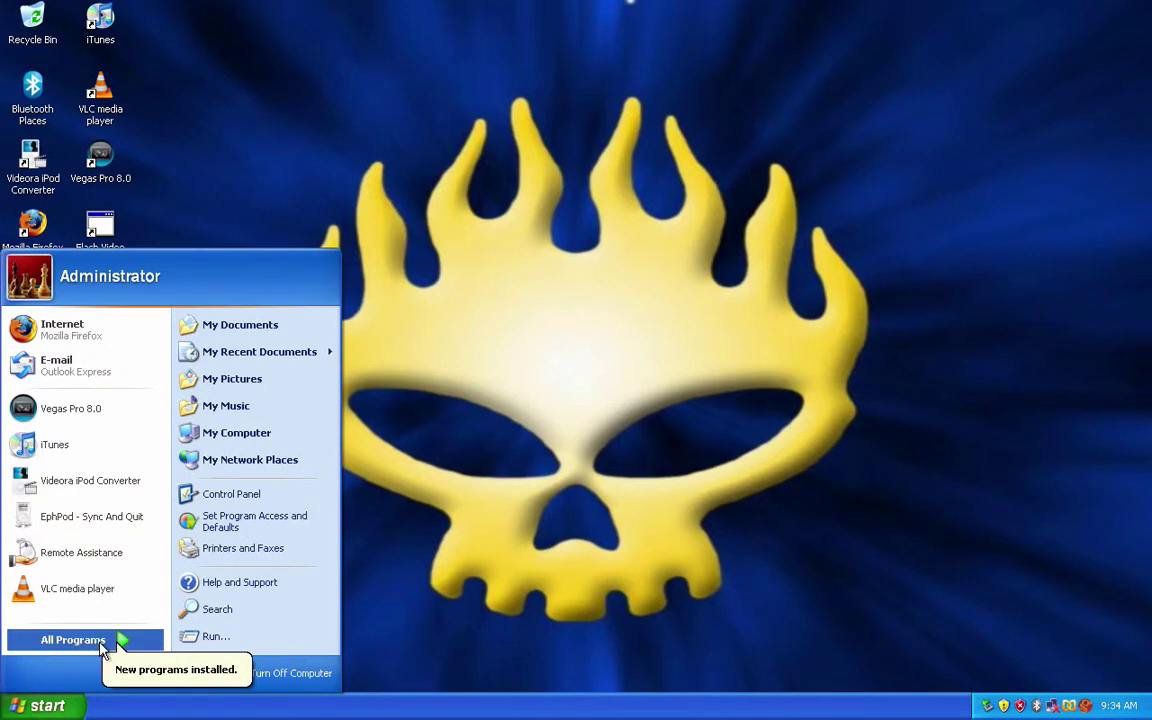
left_click(75, 640)
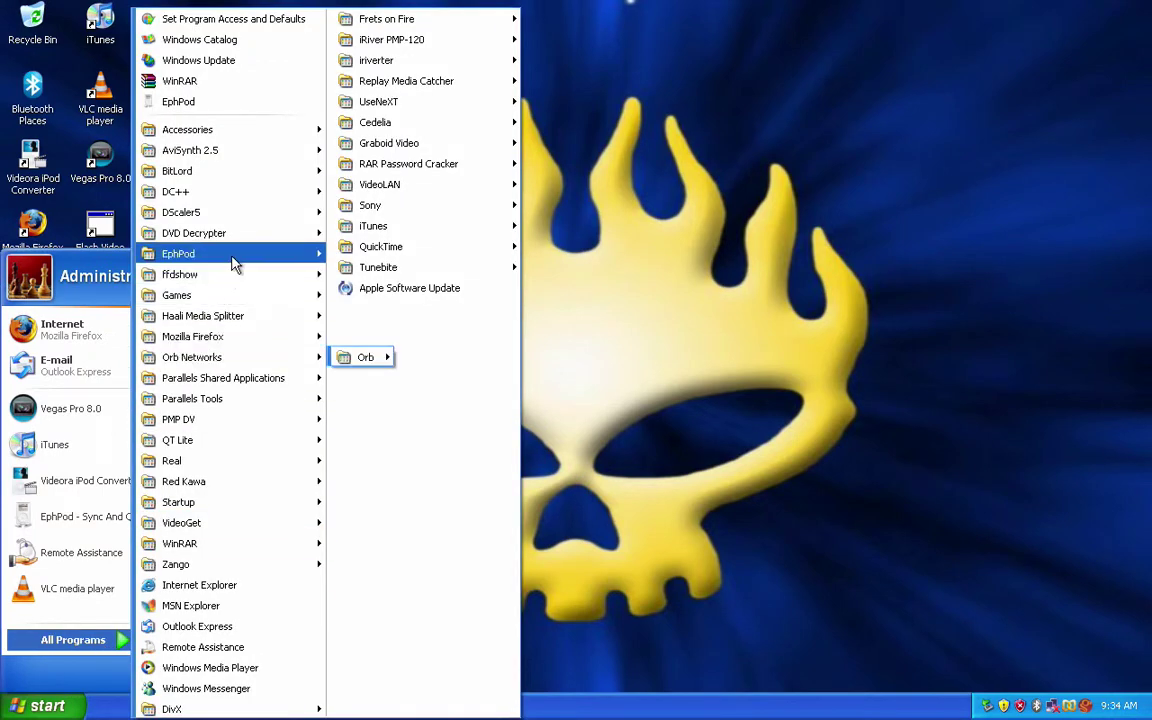
mouse_move(232, 258)
left_click(377, 255)
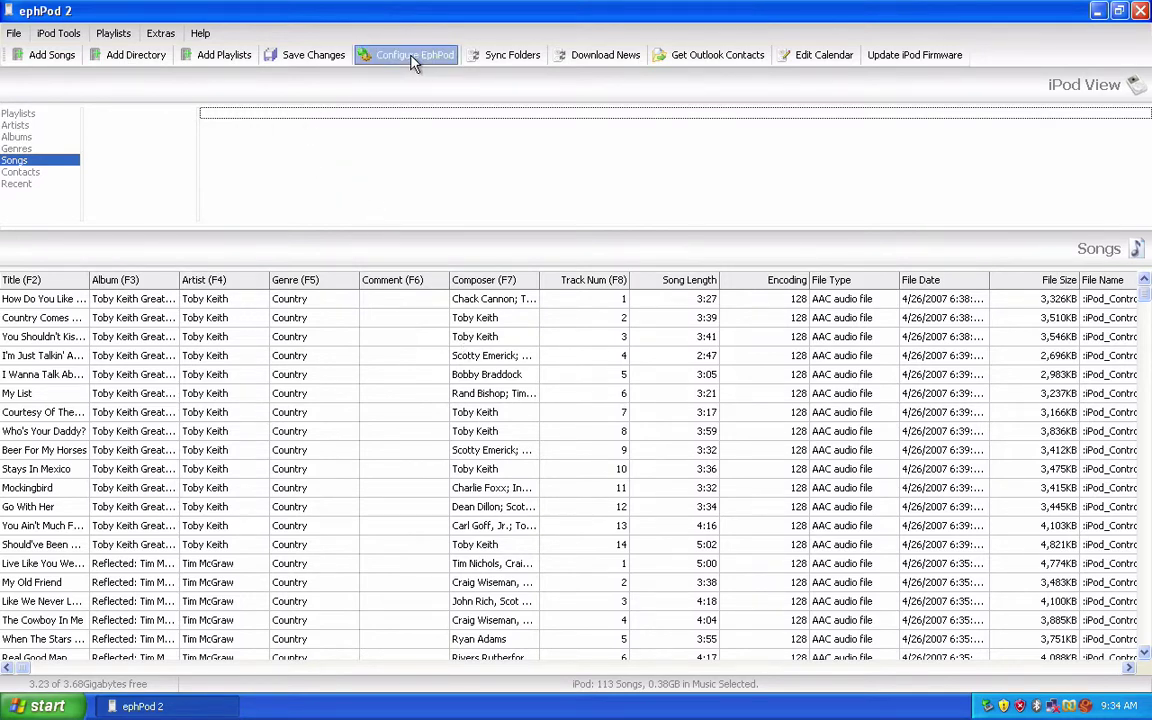
- Set the iPod drive to DEB MILLS'S (E:) in Configure EphPod
left_click(370, 54)
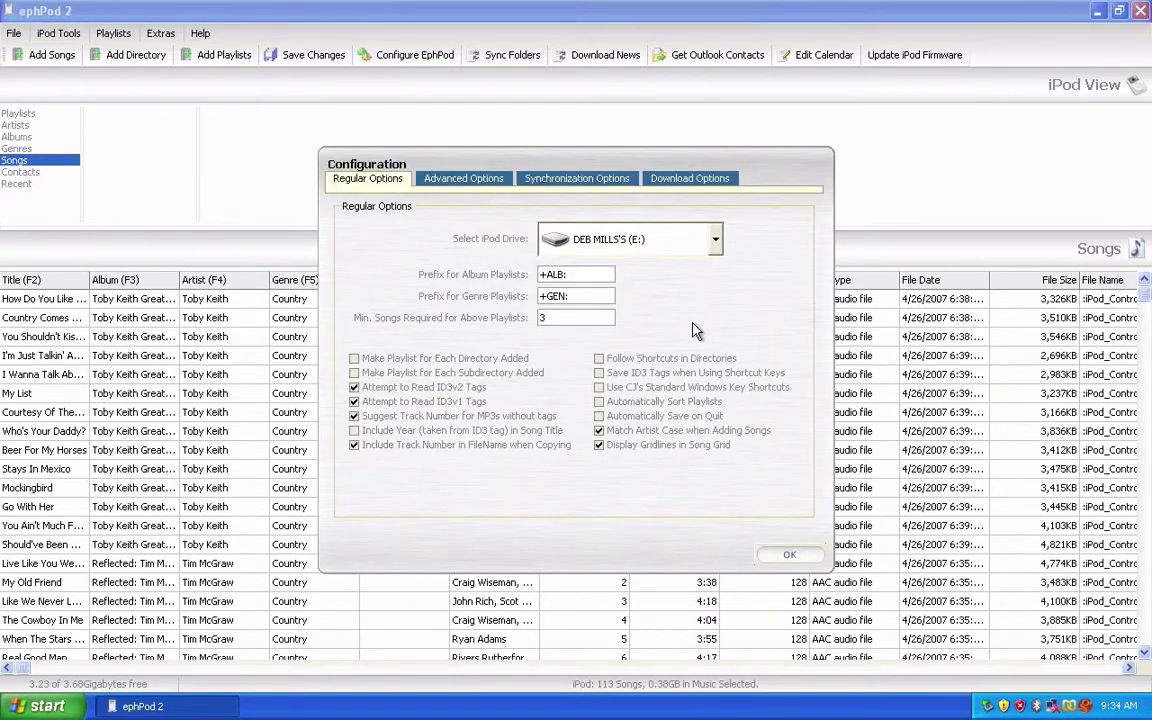
left_click(715, 240)
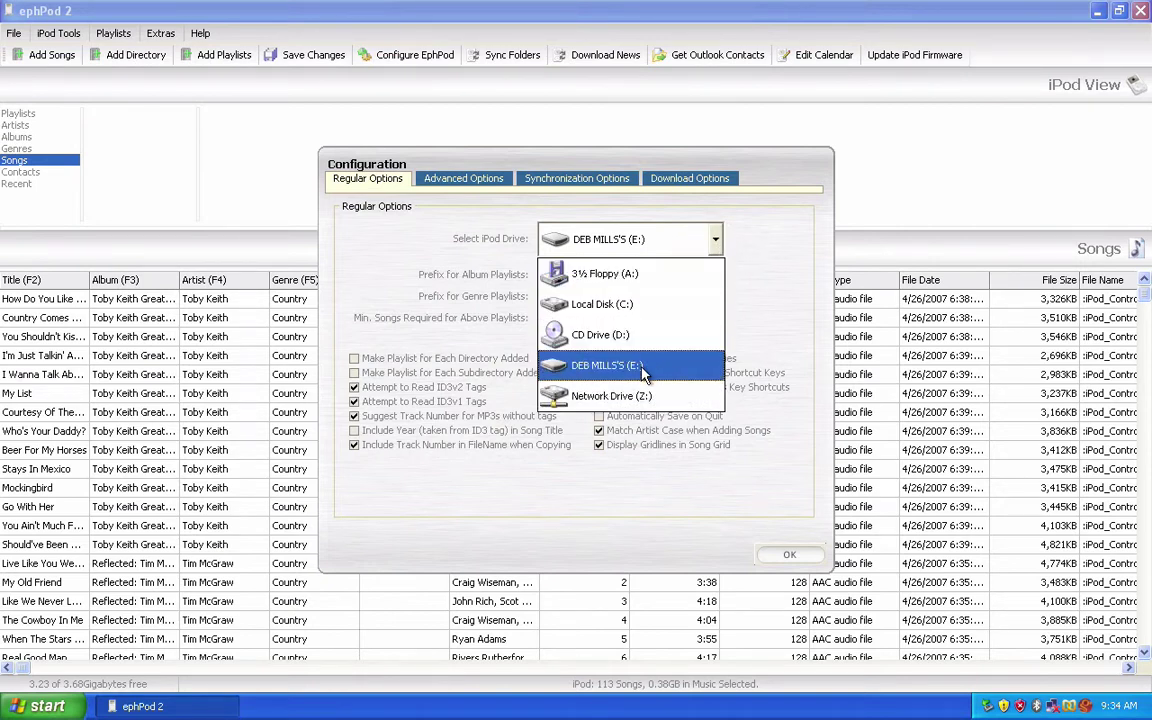
left_click(643, 367)
left_click(542, 386)
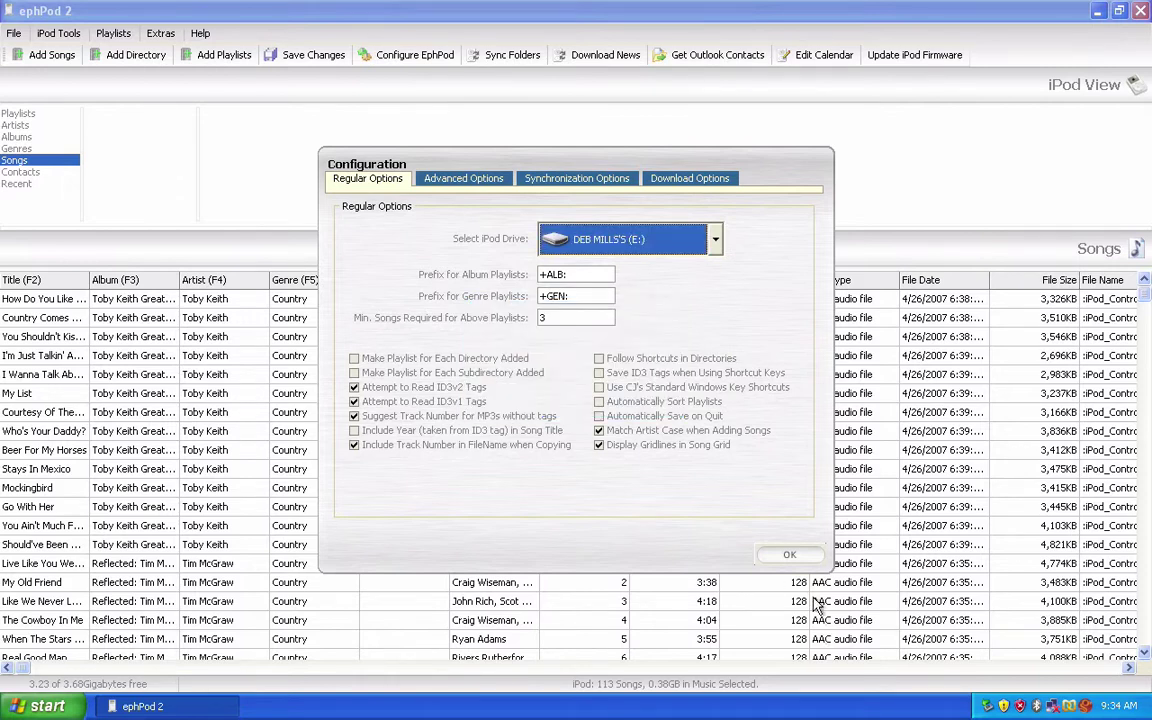
left_click(793, 556)
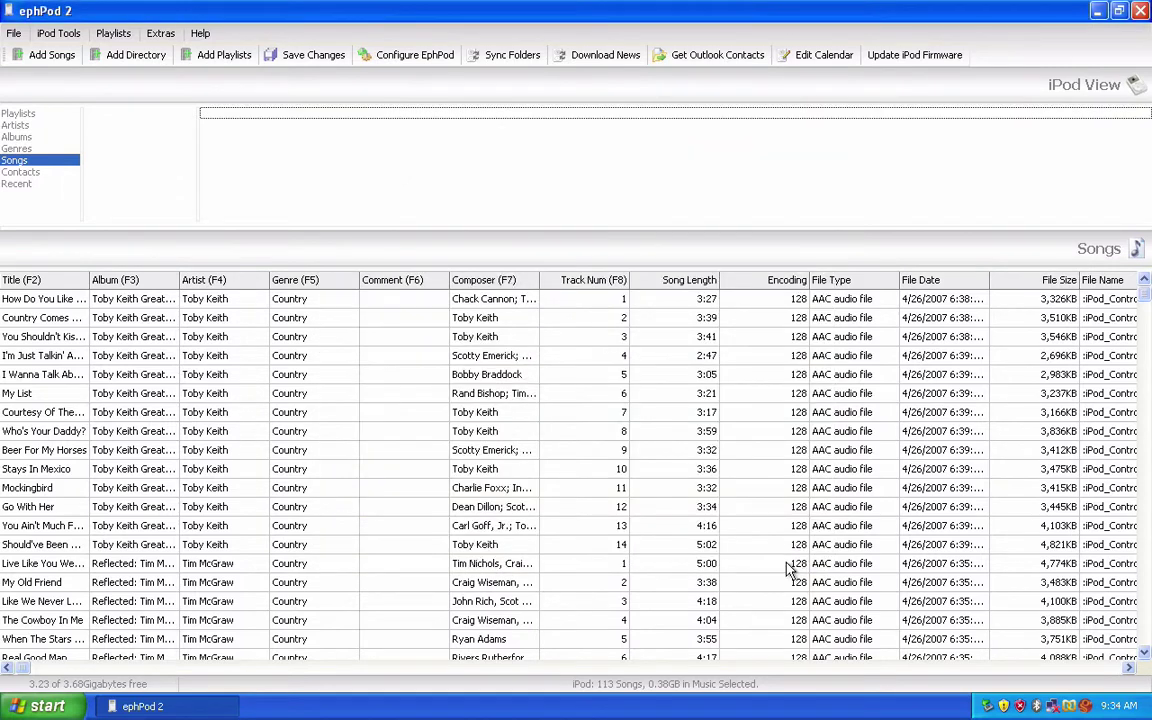
- Browse the iPod's playlists, artists, albums and genres, then show the Greatest Hits album
left_click(41, 115)
left_click(37, 126)
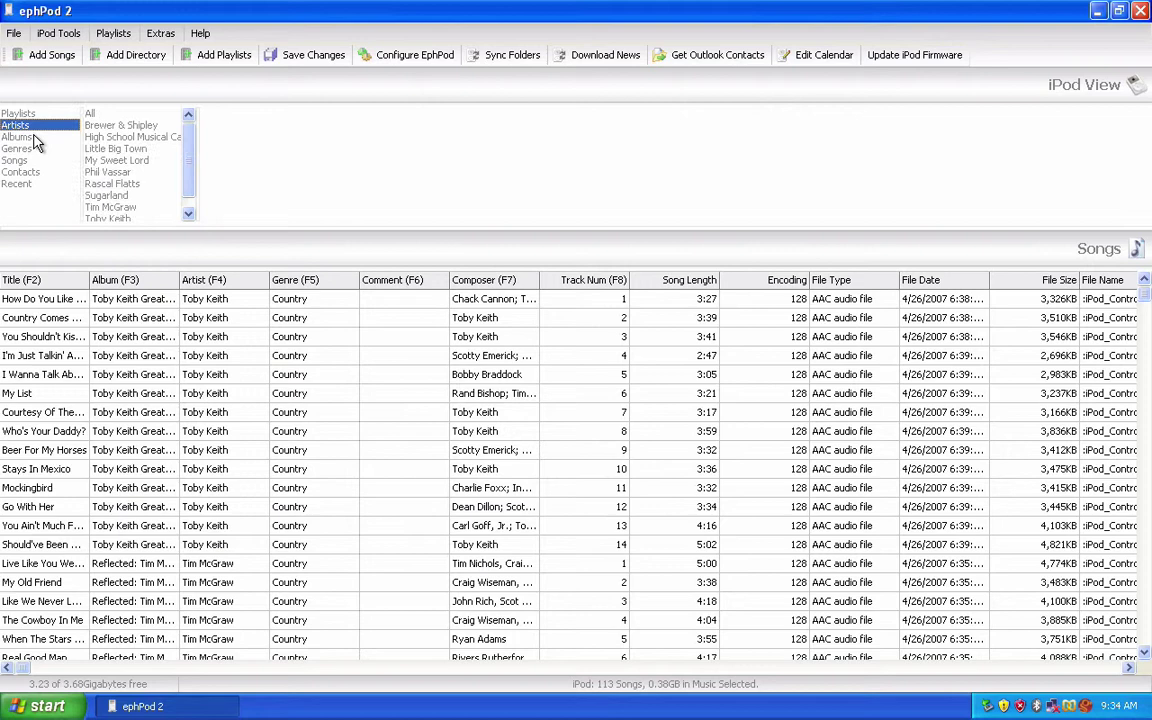
left_click(34, 137)
left_click(34, 149)
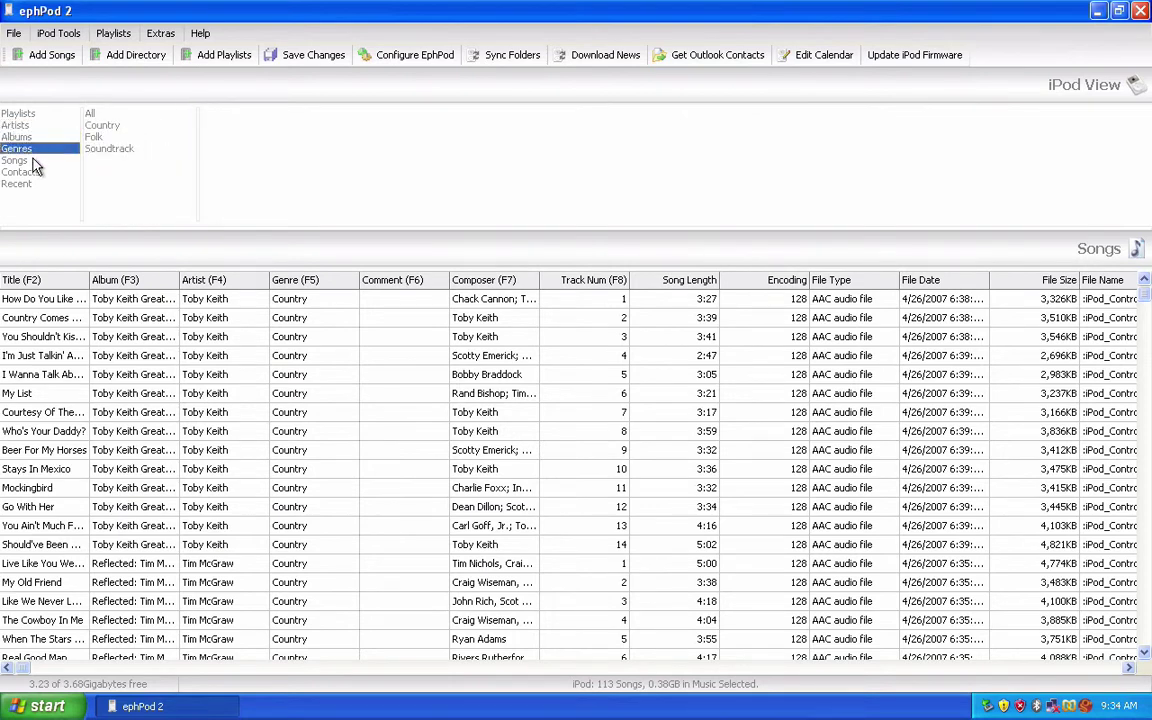
left_click(25, 127)
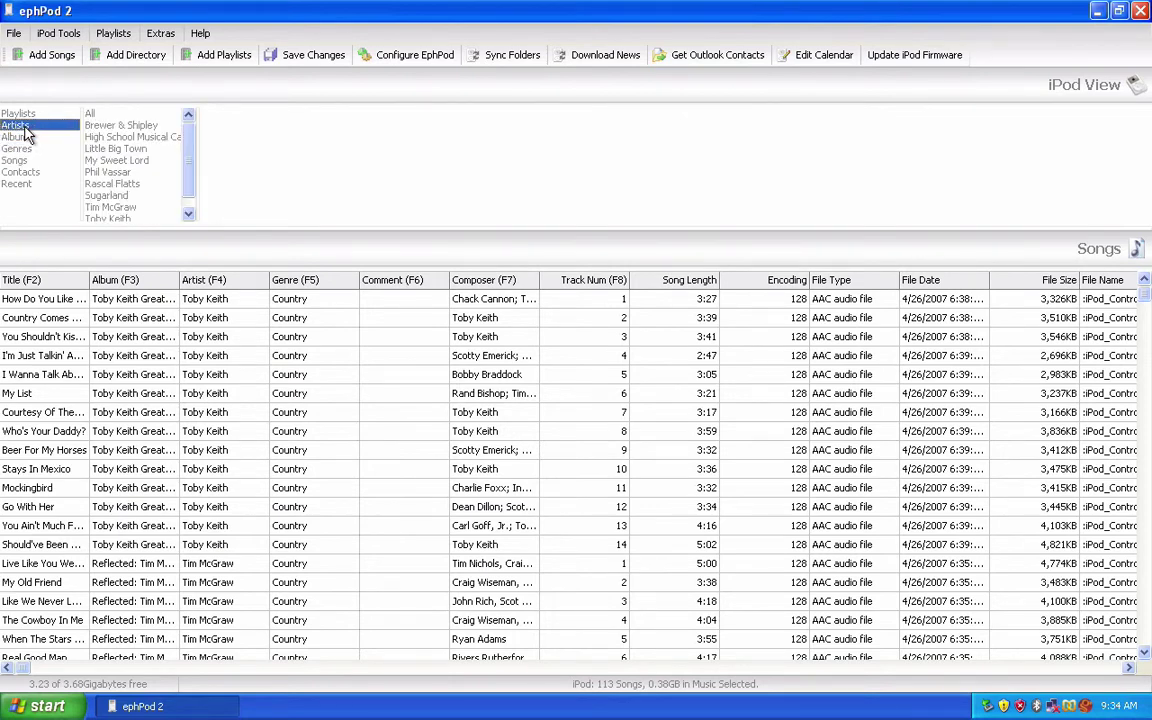
left_click(28, 138)
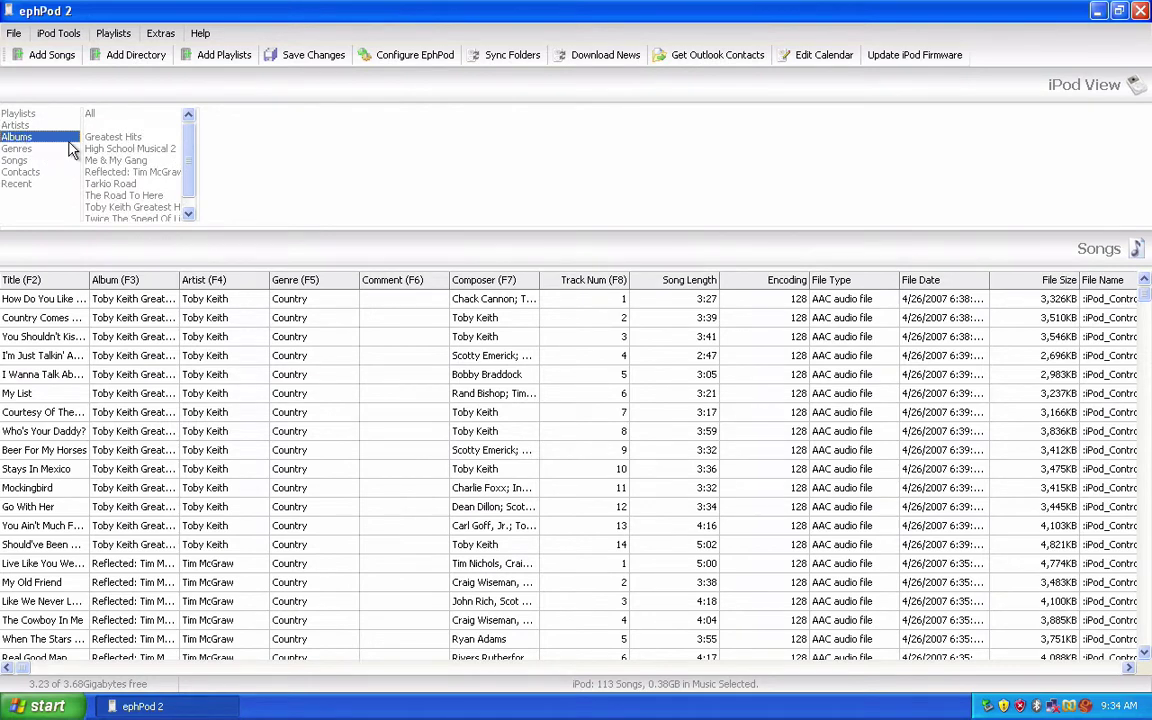
left_click(117, 135)
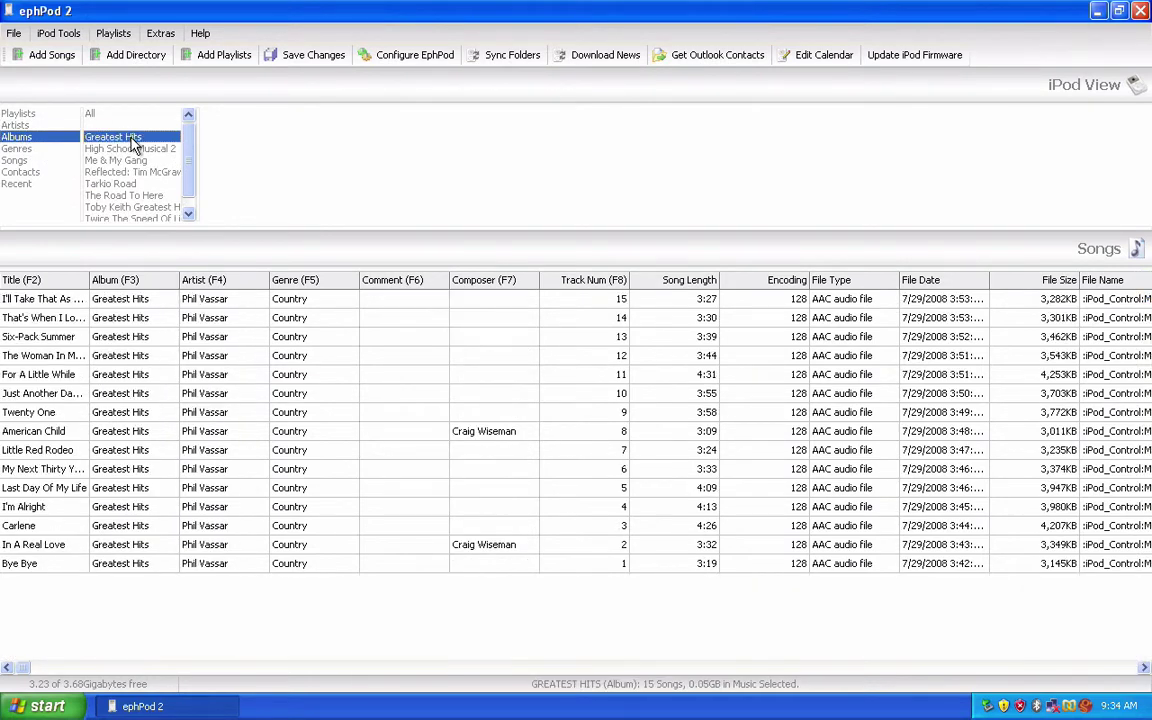
- Select all 15 Greatest Hits songs, from the first through Bye Bye
left_click(225, 301)
left_click(241, 318)
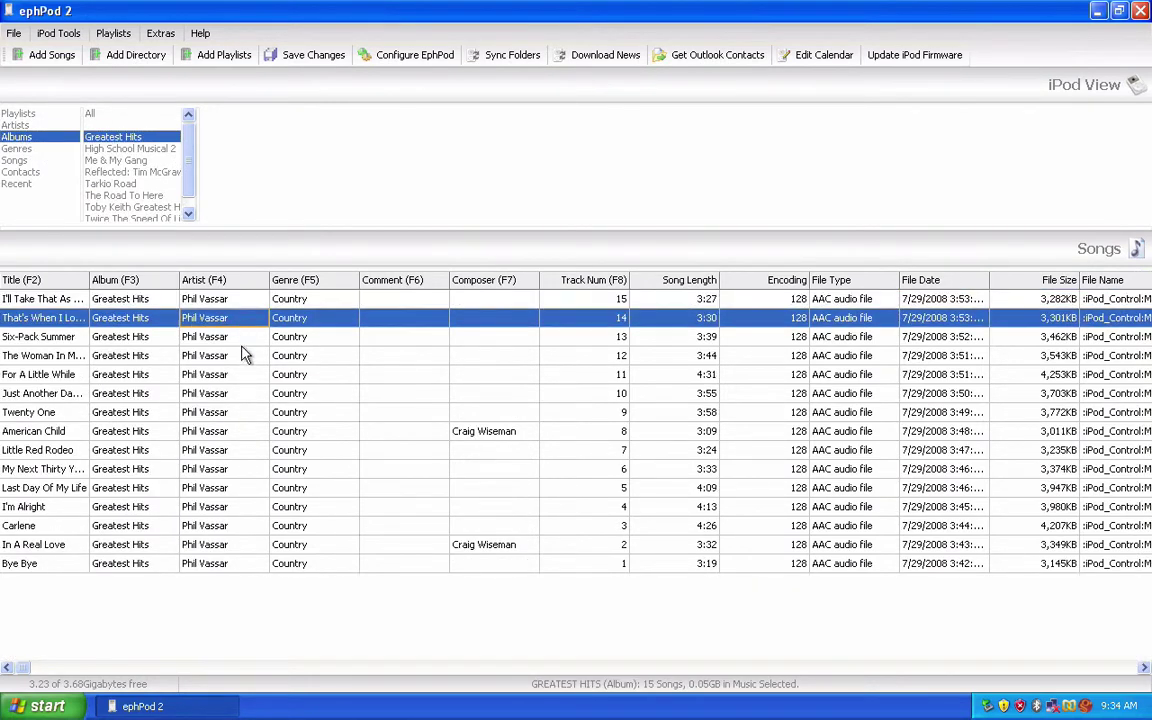
left_click(242, 356)
left_click(224, 301)
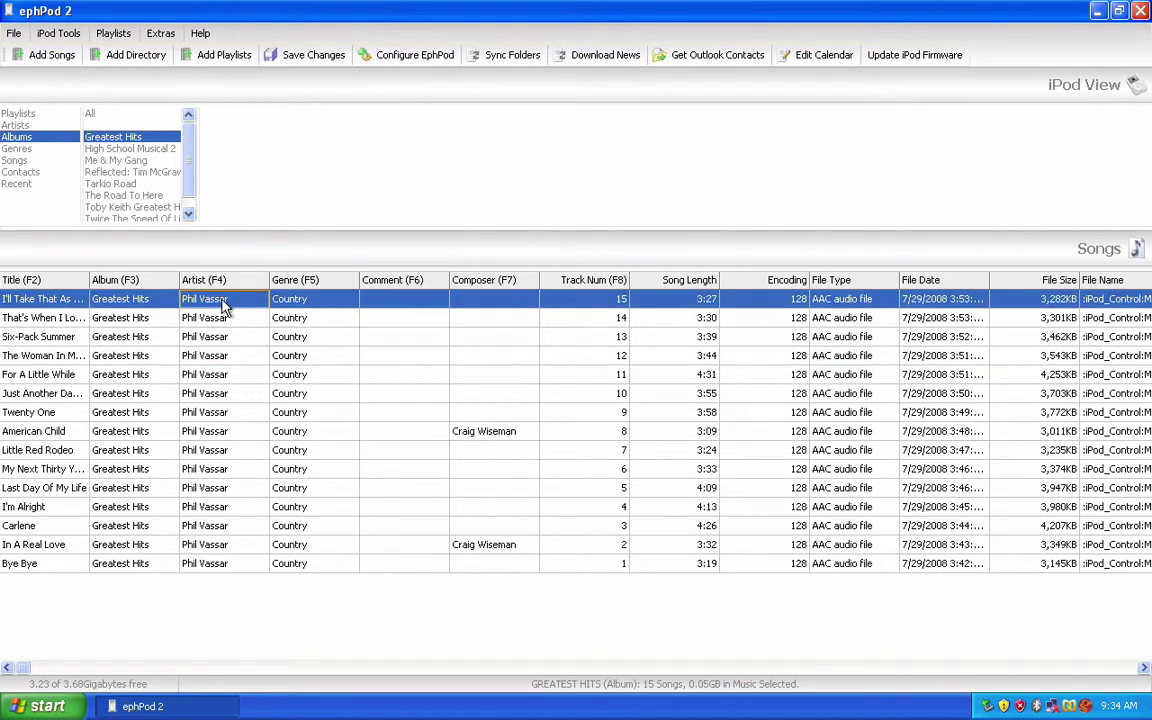
mouse_move(223, 302)
left_mouse_down()
mouse_move(226, 338)
mouse_move(237, 302)
left_mouse_up()
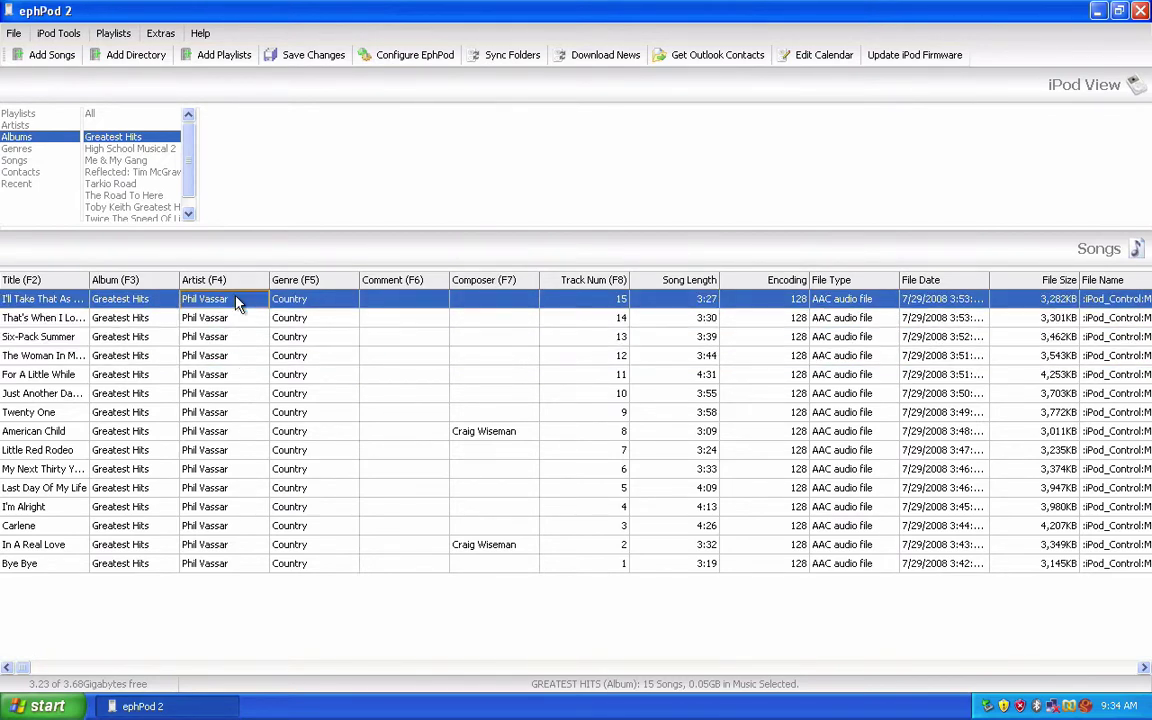
left_click(229, 566, "shift")
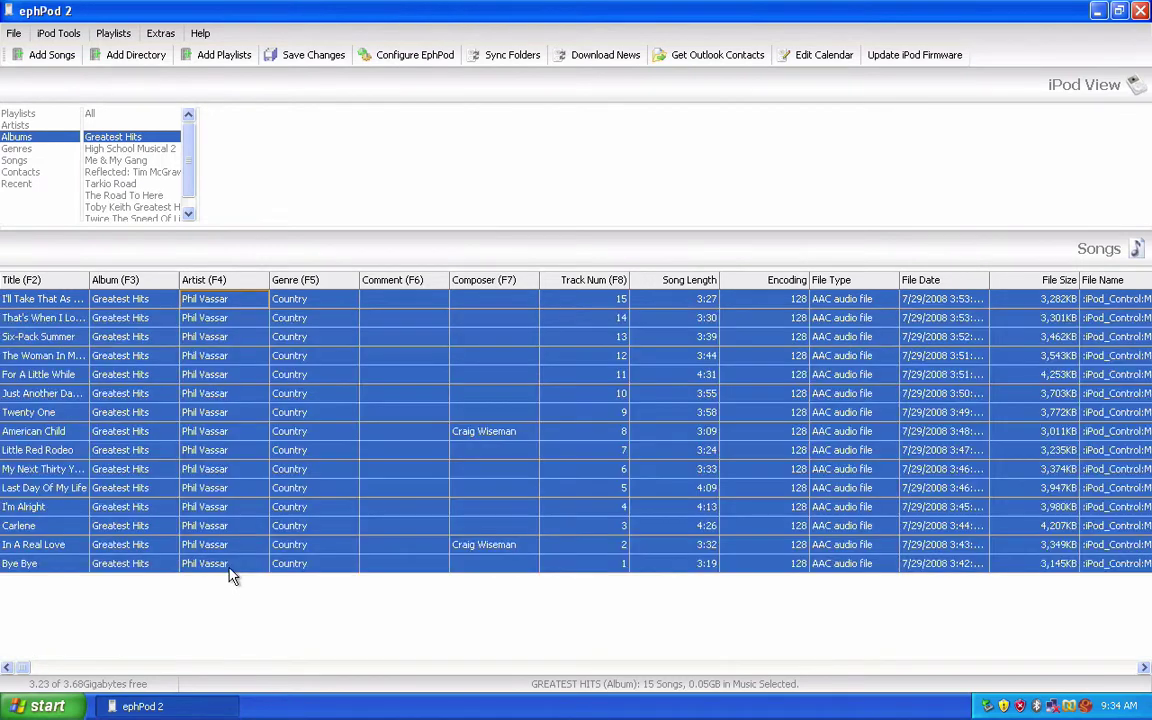
- Choose My Documents\My Music\iTunes as the Copy Songs to Directory destination
right_click(285, 420)
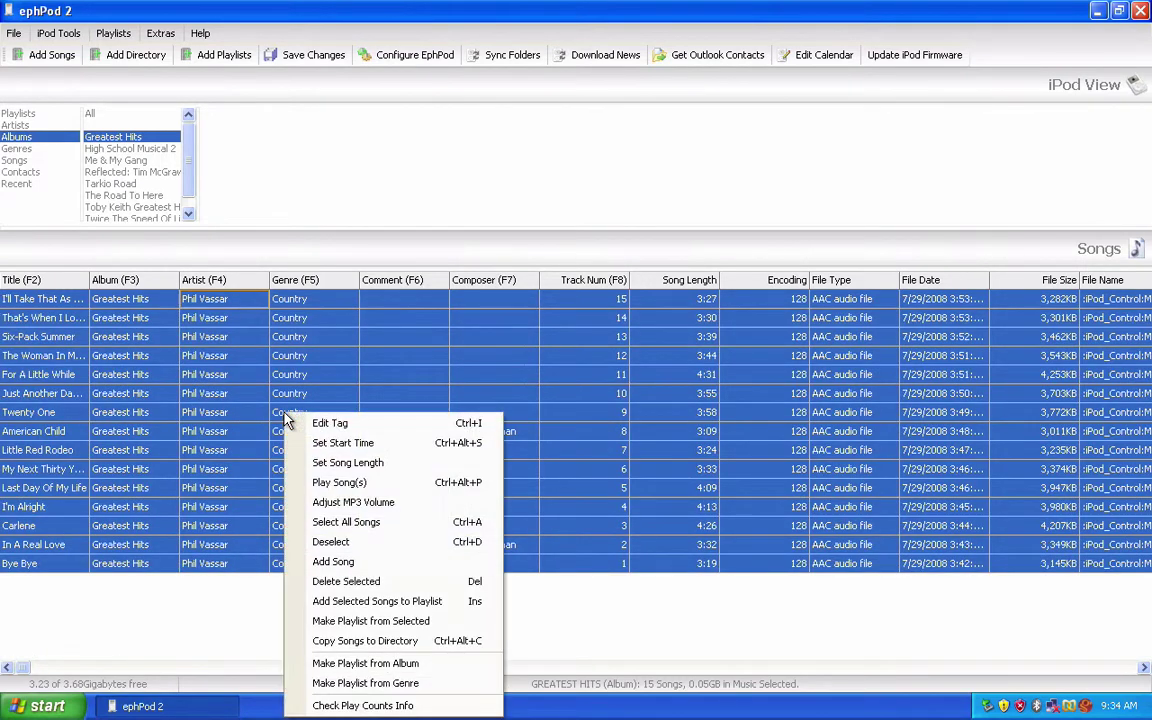
left_click(398, 645)
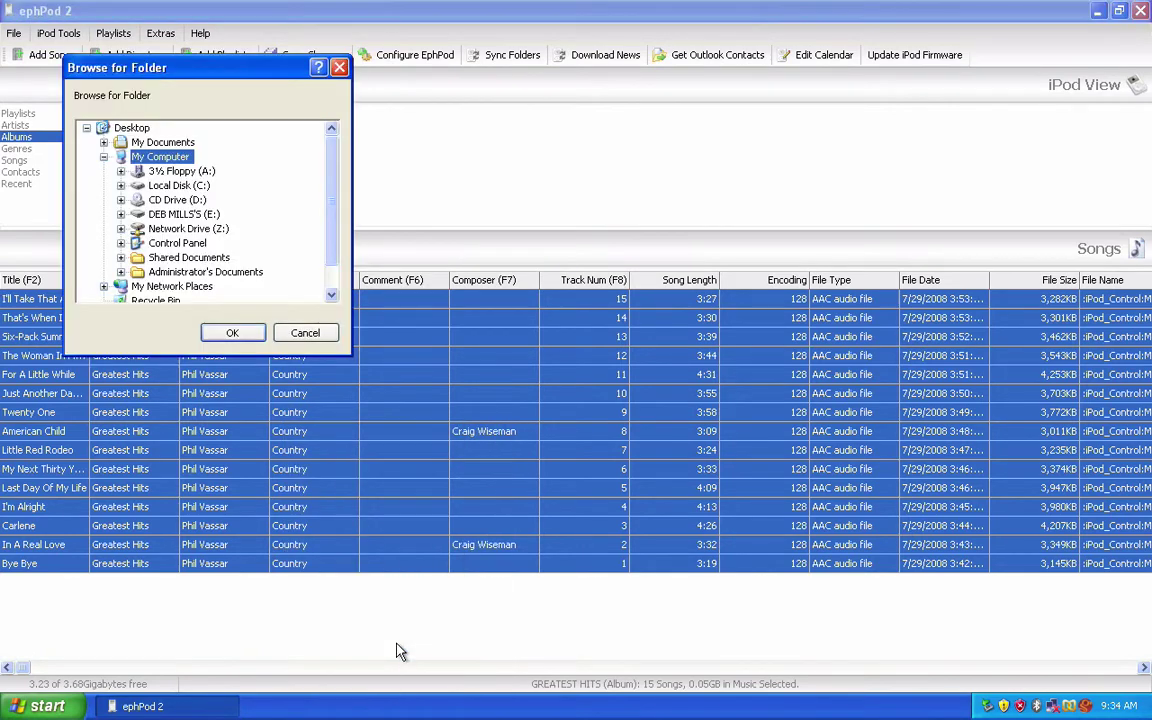
left_click(105, 143)
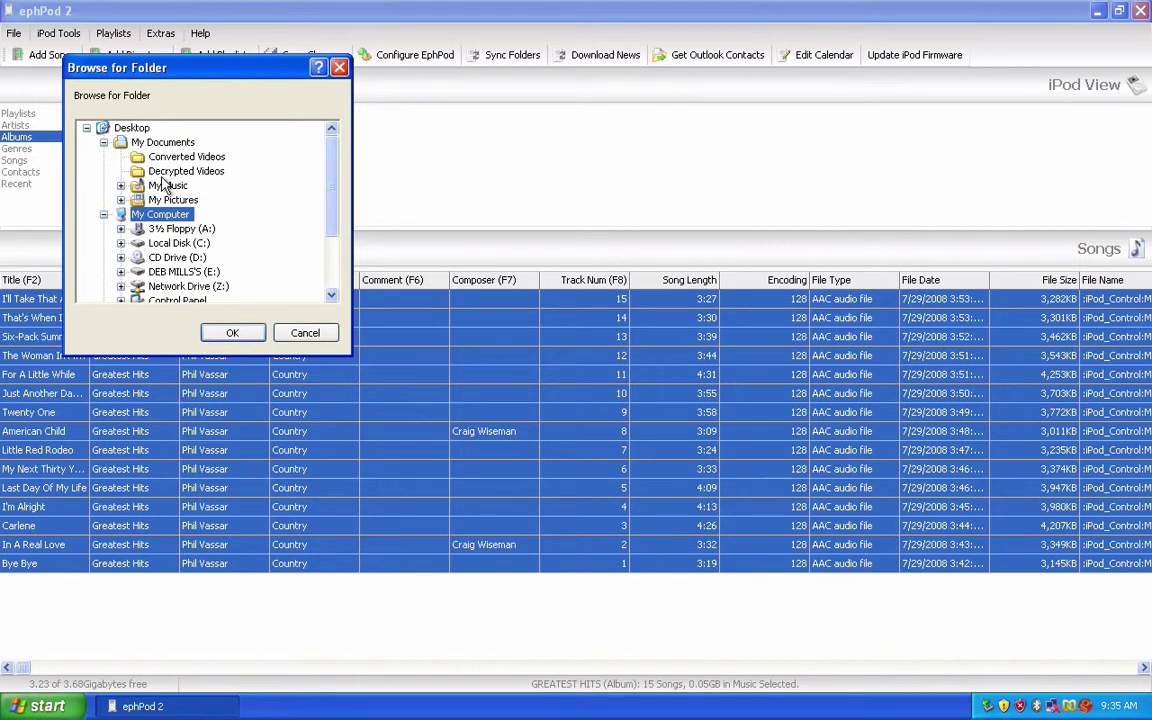
left_click(122, 186)
left_click(170, 200)
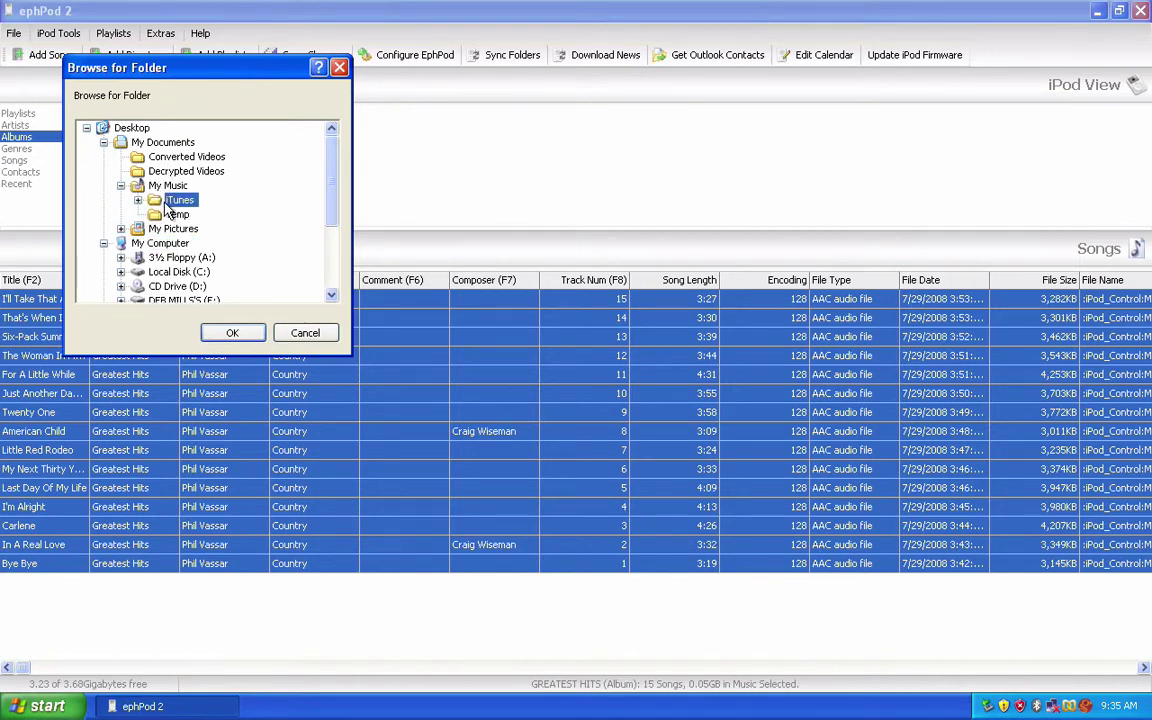
- Start copying the 15 songs, then close ephPod without saving iPod changes
left_click(236, 334)
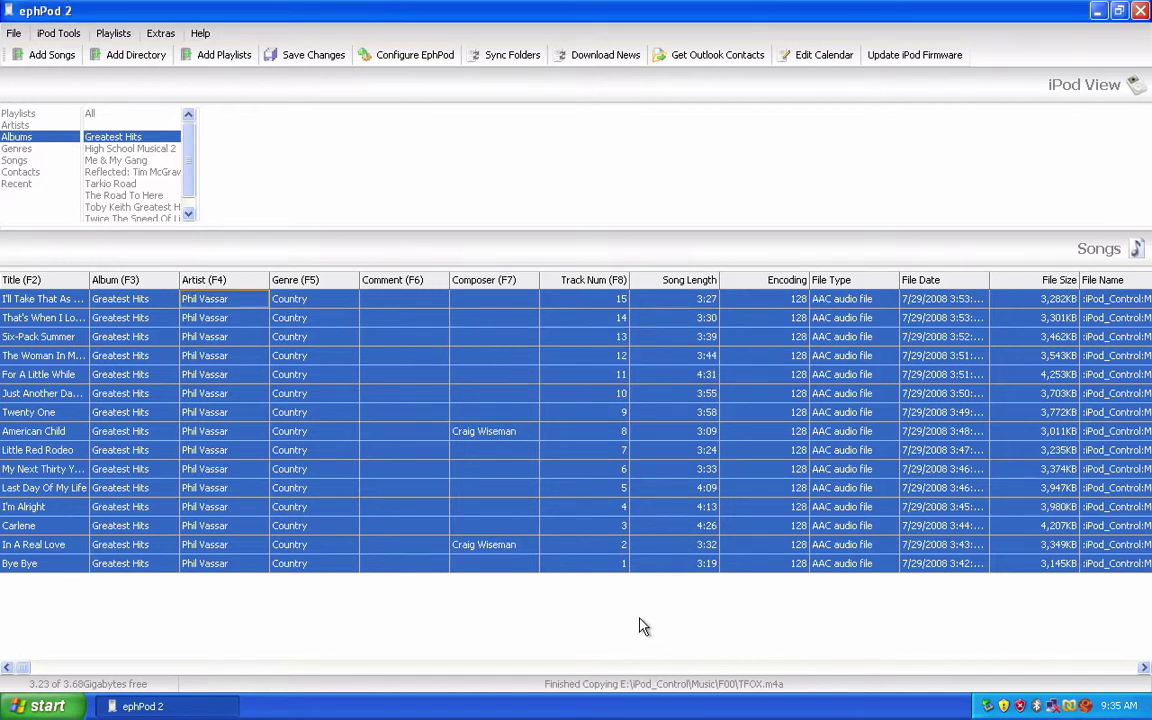
left_click(1140, 11)
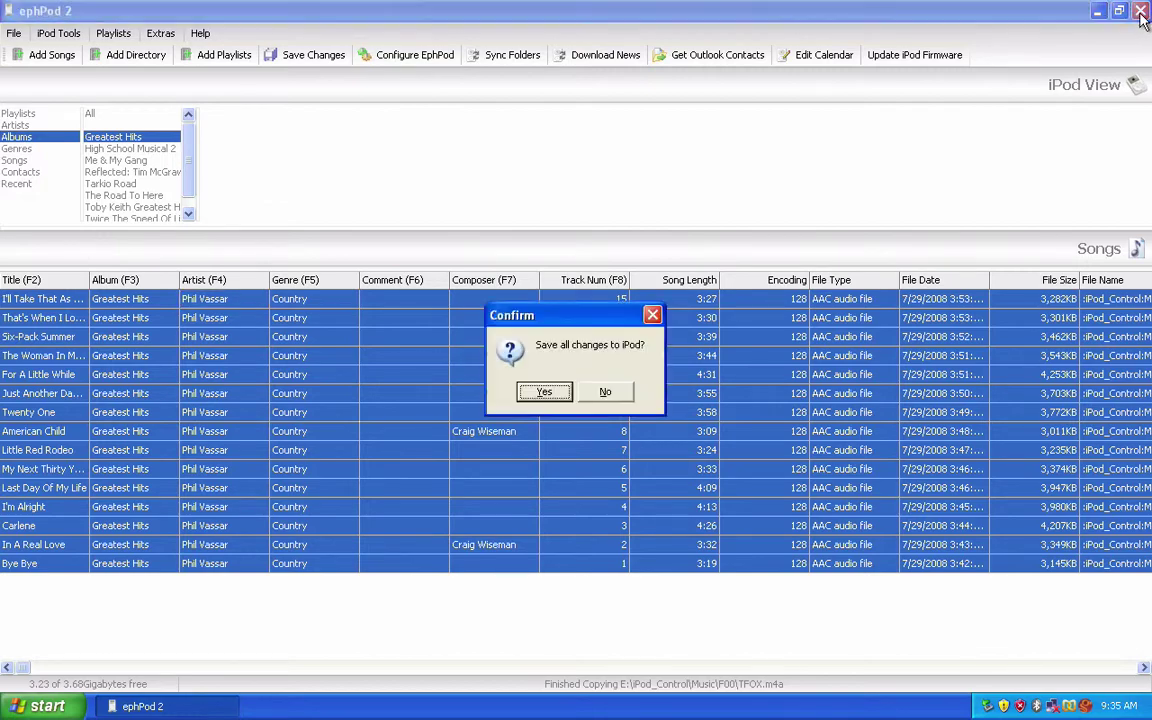
left_click(599, 394)
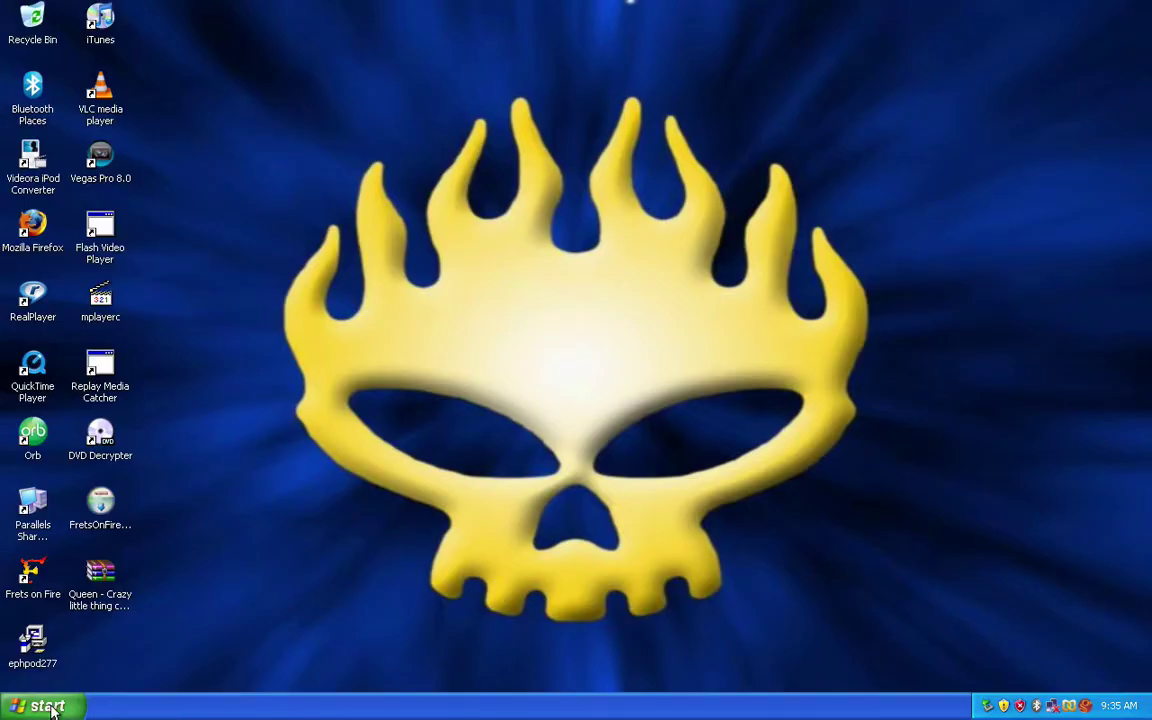
- Open My Documents > My Music > iTunes and select the new Phil Vassar folder
left_click(47, 707)
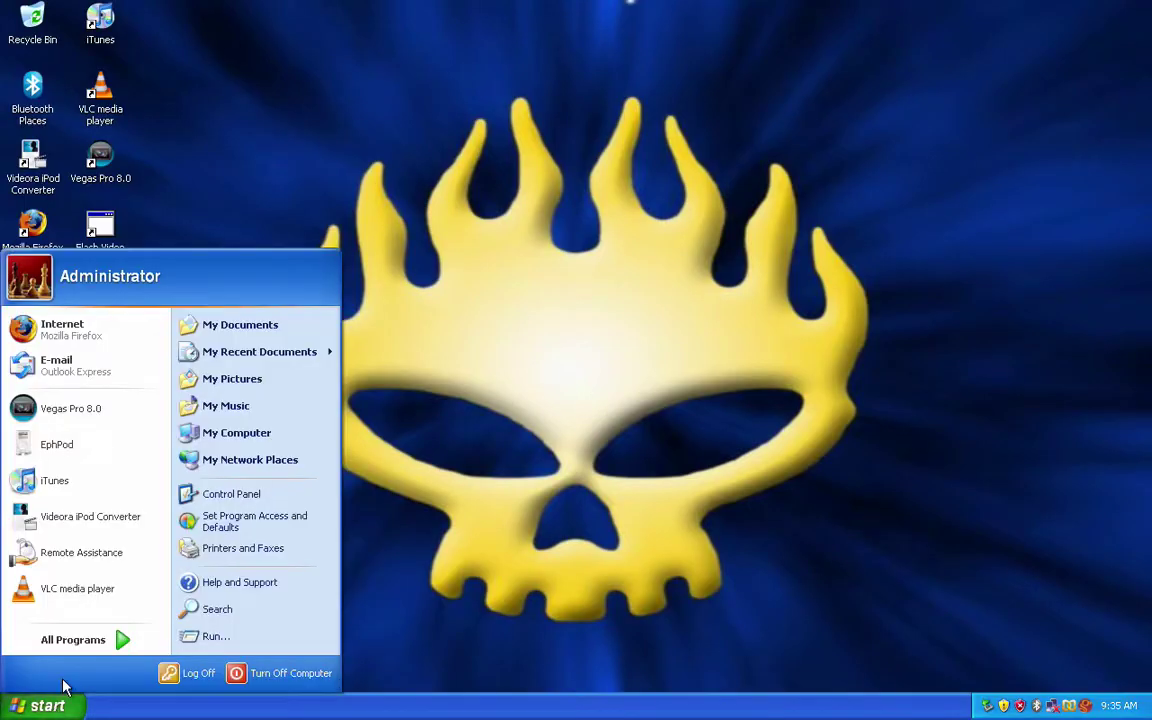
left_click(282, 333)
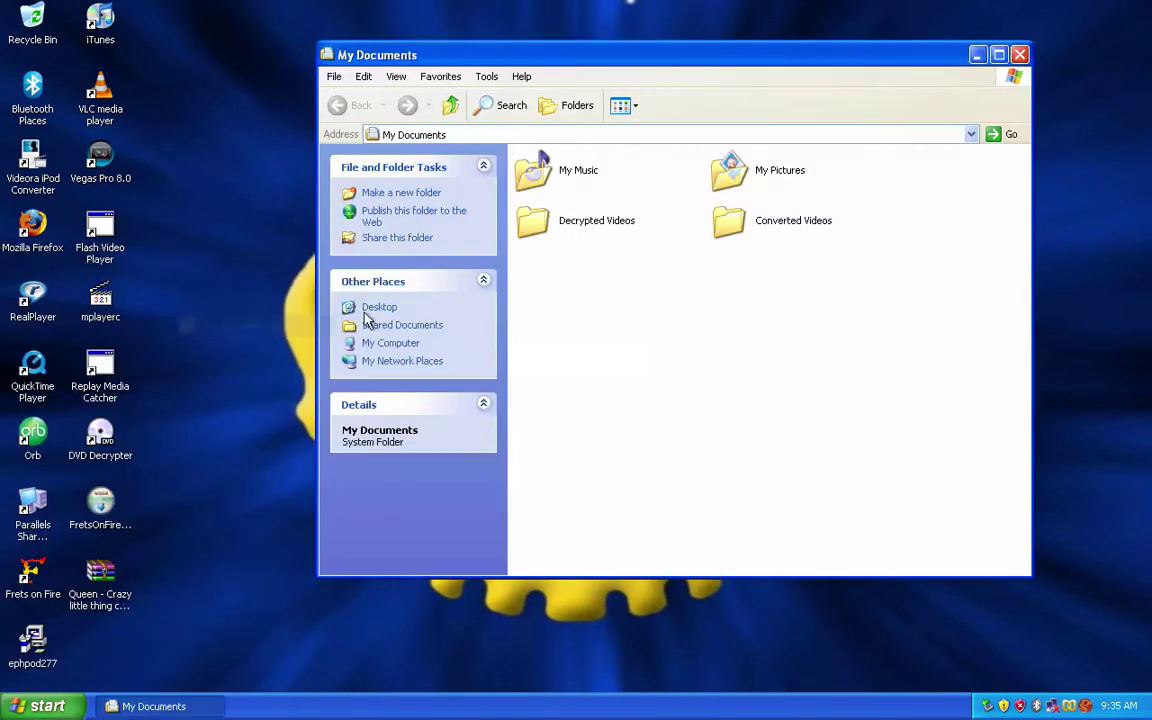
double_click(592, 177)
left_click(565, 198)
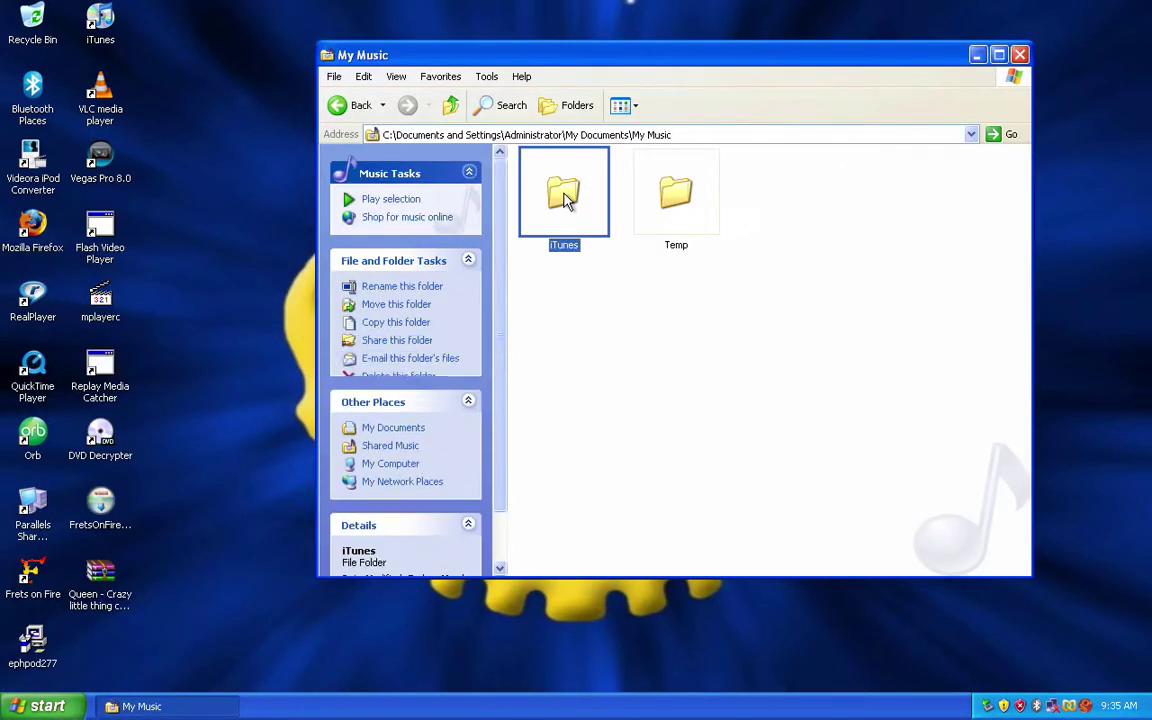
double_click(565, 198)
left_click(588, 329)
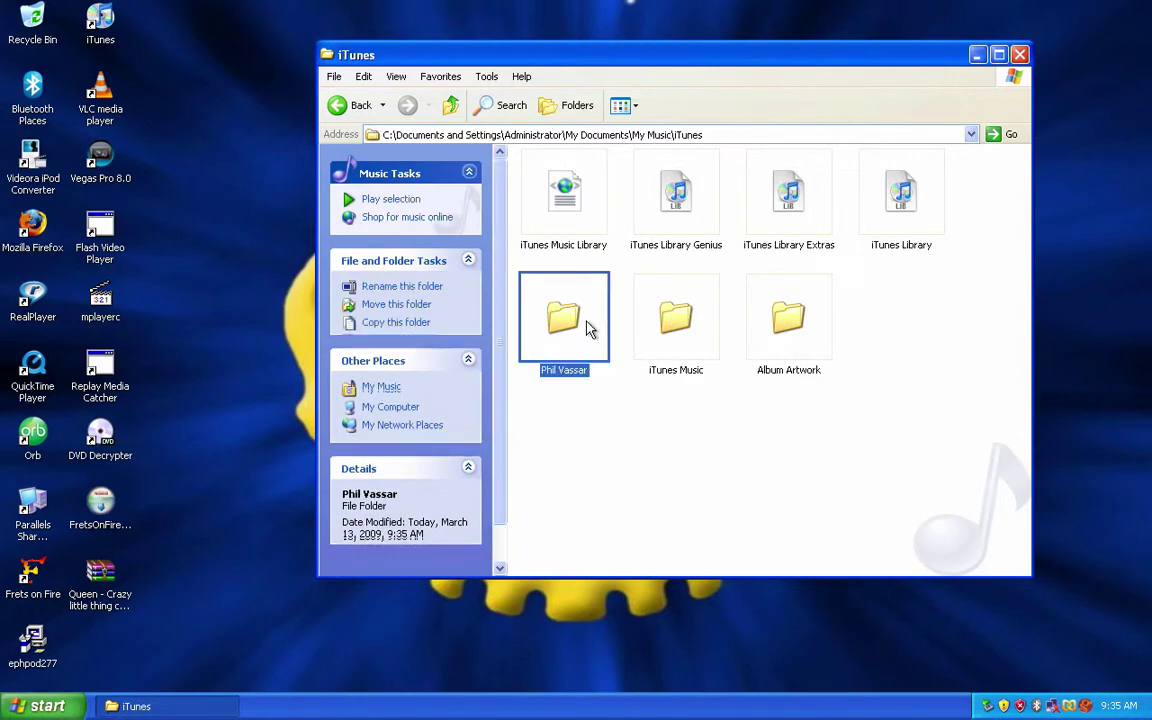